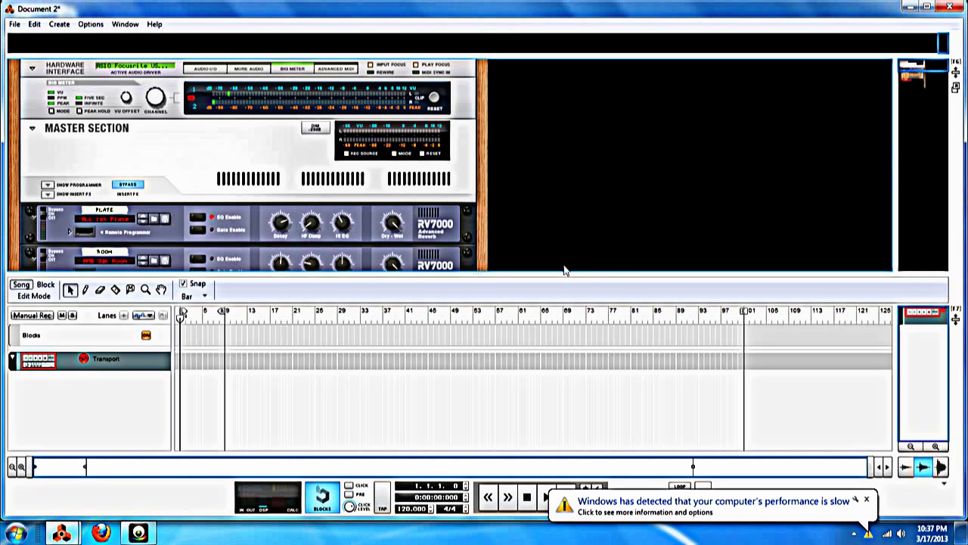
Add a Combinator 1 device from Utilities and reset it to its Init Patch
{"action": "right_click", "coordinate": [632, 110]}
{"action": "mouse_move", "coordinate": [686, 218]}
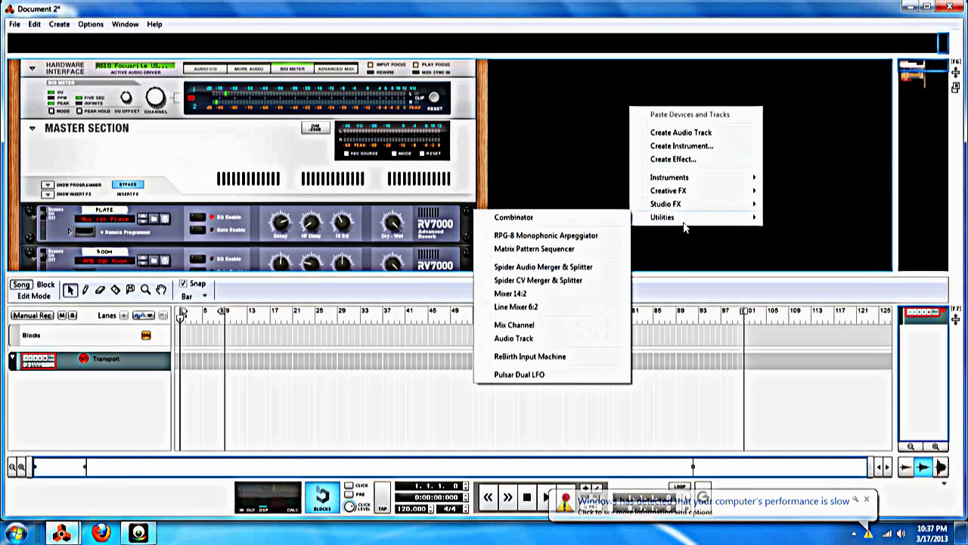
{"action": "left_click", "coordinate": [588, 218]}
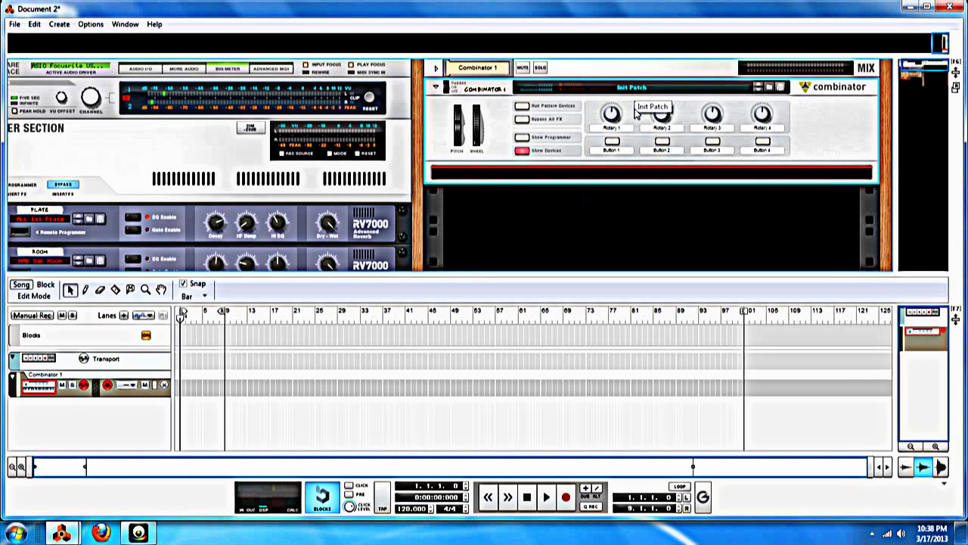
{"action": "right_click", "coordinate": [635, 116]}
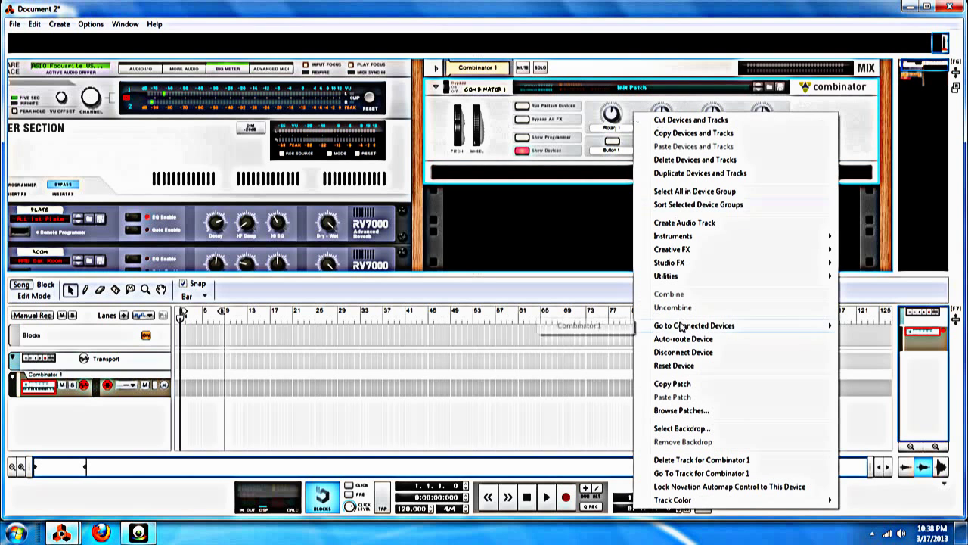
{"action": "left_click", "coordinate": [667, 367]}
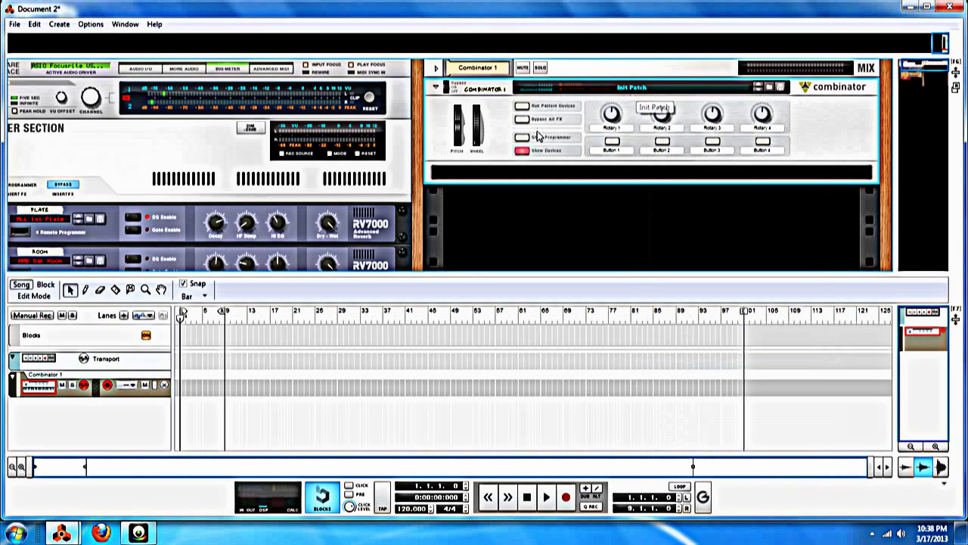
Rename both the Combinator 1 device label and its panel name to Redrum
{"action": "double_click", "coordinate": [490, 67]}
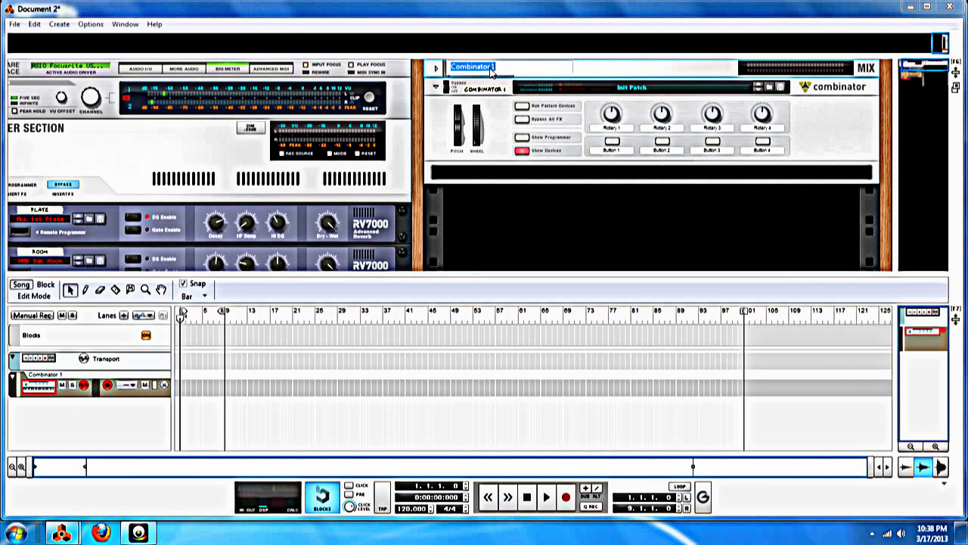
{"action": "type", "text": "Redrum"}
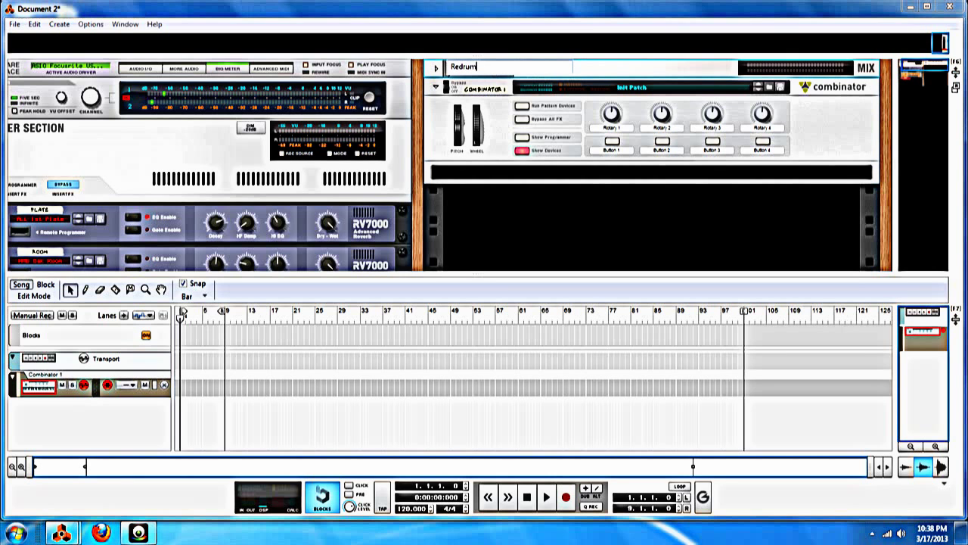
{"action": "double_click", "coordinate": [485, 89]}
{"action": "type", "text": "R"}
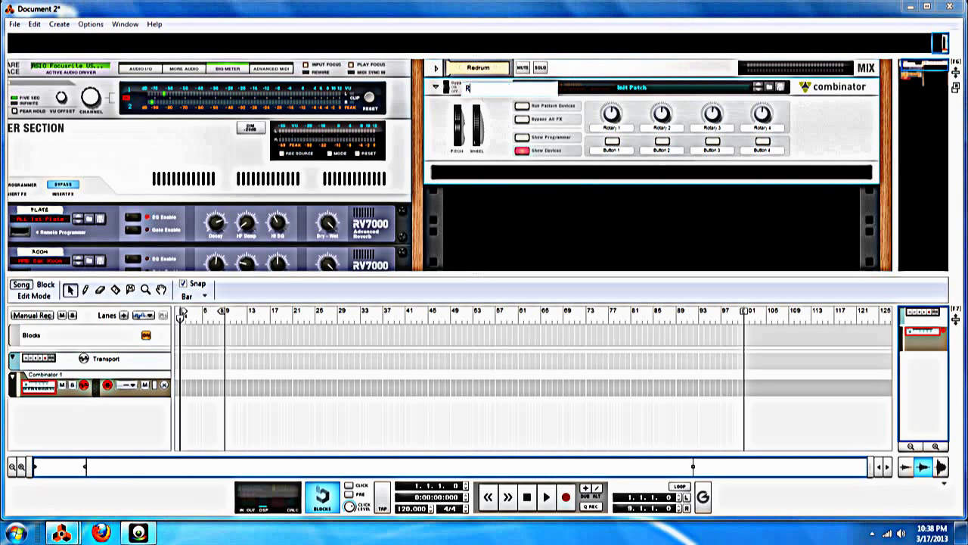
{"action": "type", "text": "edrum"}
{"action": "left_click", "coordinate": [517, 174]}
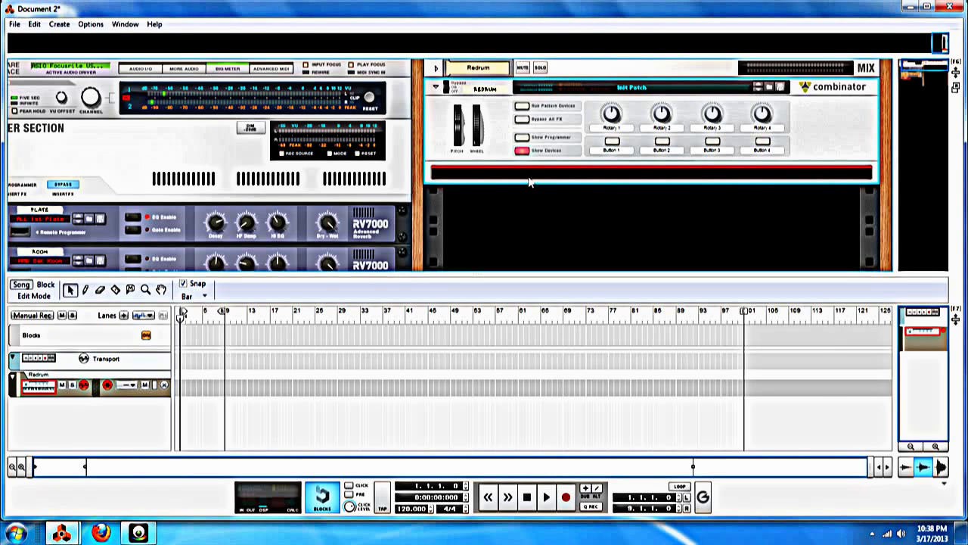
Add a 14:2 mixer into the Redrum combinator
{"action": "right_click", "coordinate": [531, 182]}
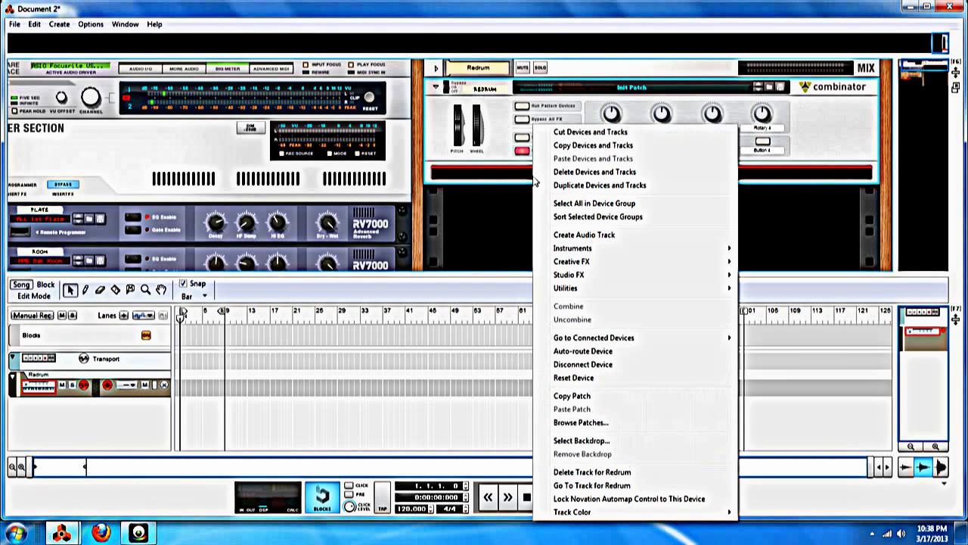
{"action": "mouse_move", "coordinate": [583, 288]}
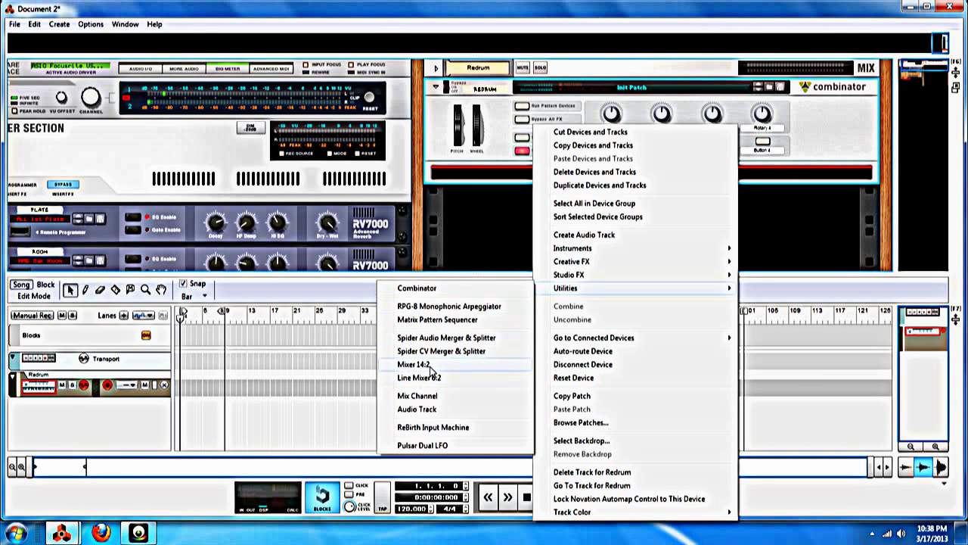
{"action": "left_click", "coordinate": [430, 368]}
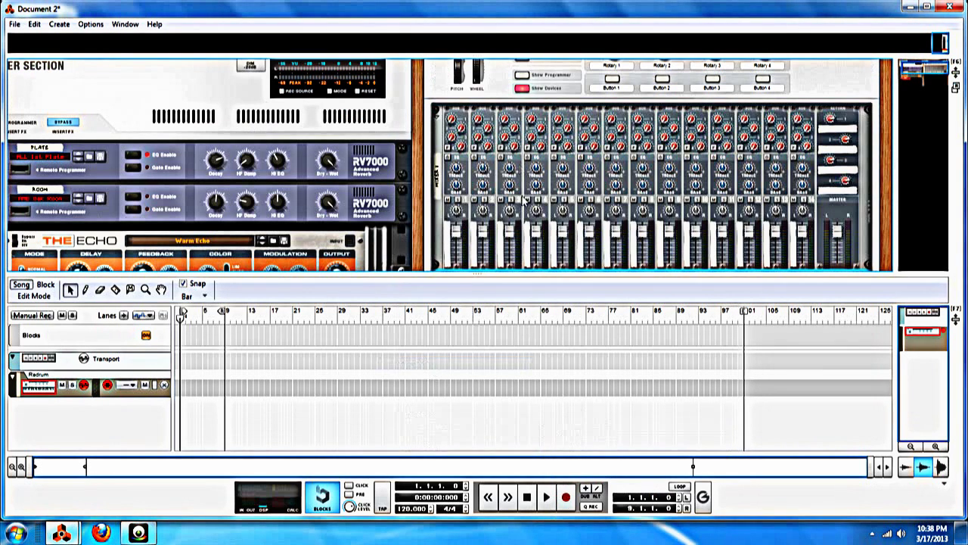
Add a Redrum Drum Computer beneath the 14:2 mixer
{"action": "scroll", "coordinate": [523, 199], "scroll_direction": "down", "scroll_amount": 2}
{"action": "scroll", "coordinate": [524, 199], "scroll_direction": "down", "scroll_amount": 2}
{"action": "right_click", "coordinate": [528, 179]}
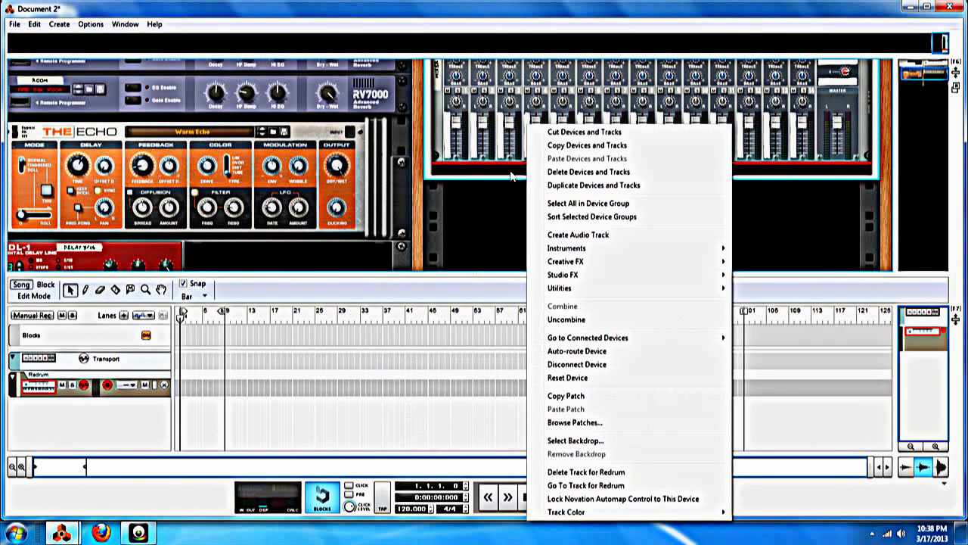
{"action": "mouse_move", "coordinate": [590, 259]}
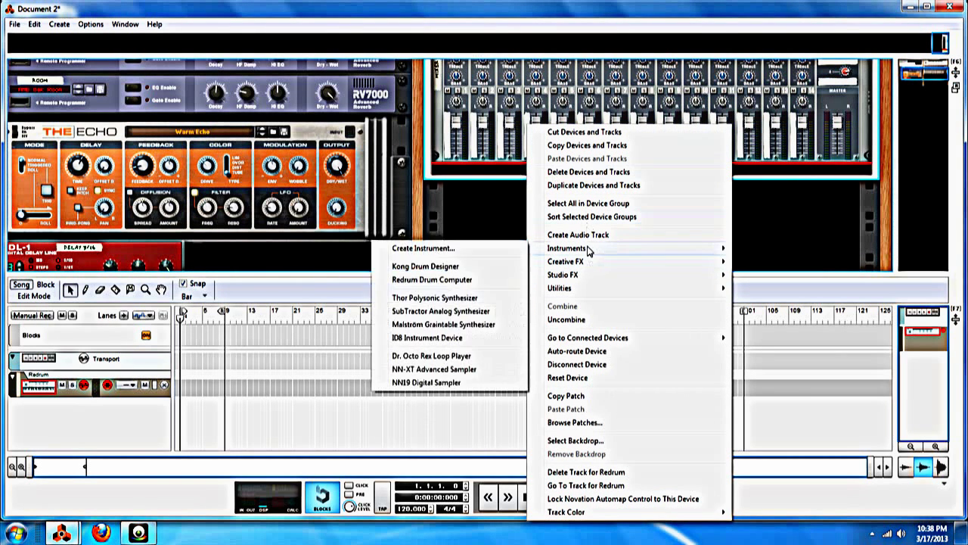
{"action": "left_click", "coordinate": [459, 280]}
{"action": "scroll", "coordinate": [517, 214], "scroll_direction": "up", "scroll_amount": 3}
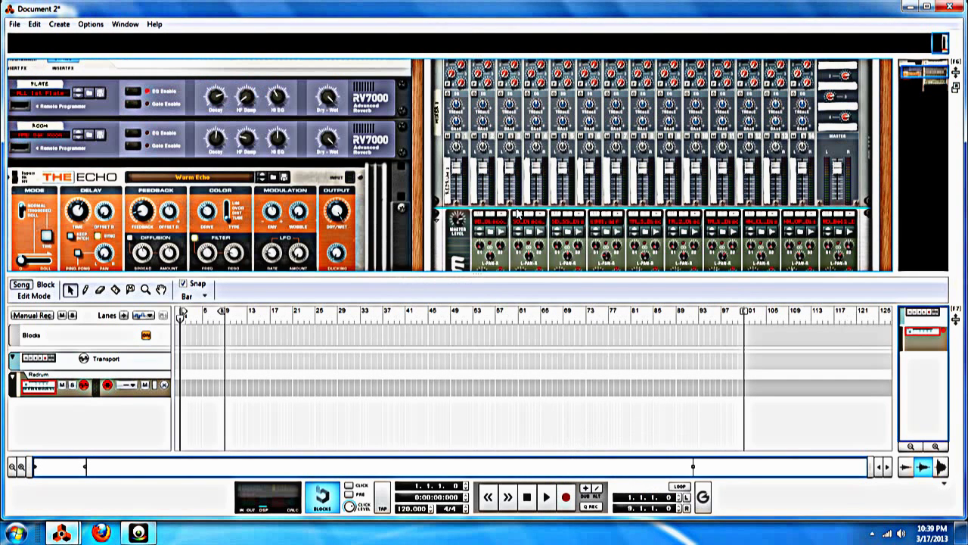
{"action": "scroll", "coordinate": [517, 214], "scroll_direction": "down", "scroll_amount": 3}
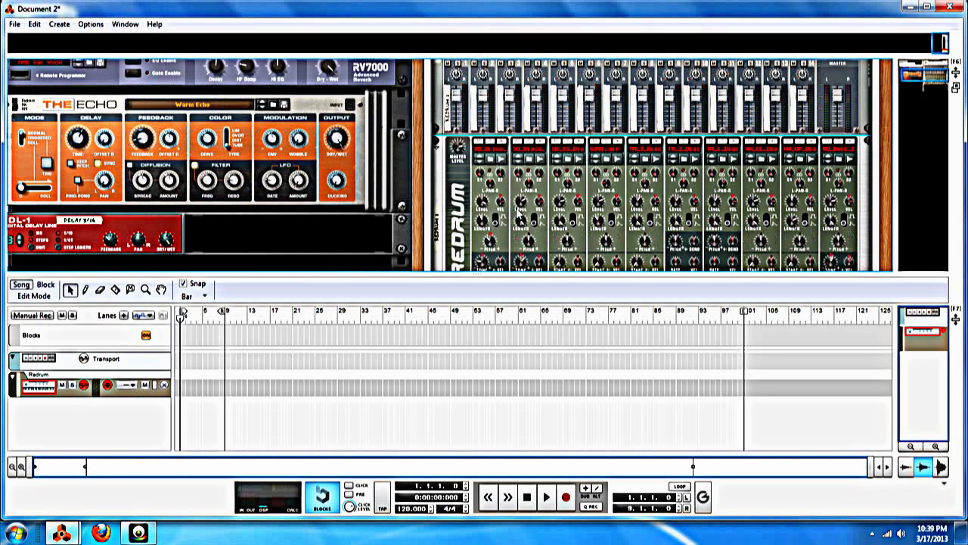
{"action": "scroll", "coordinate": [515, 214], "scroll_direction": "up", "scroll_amount": 3}
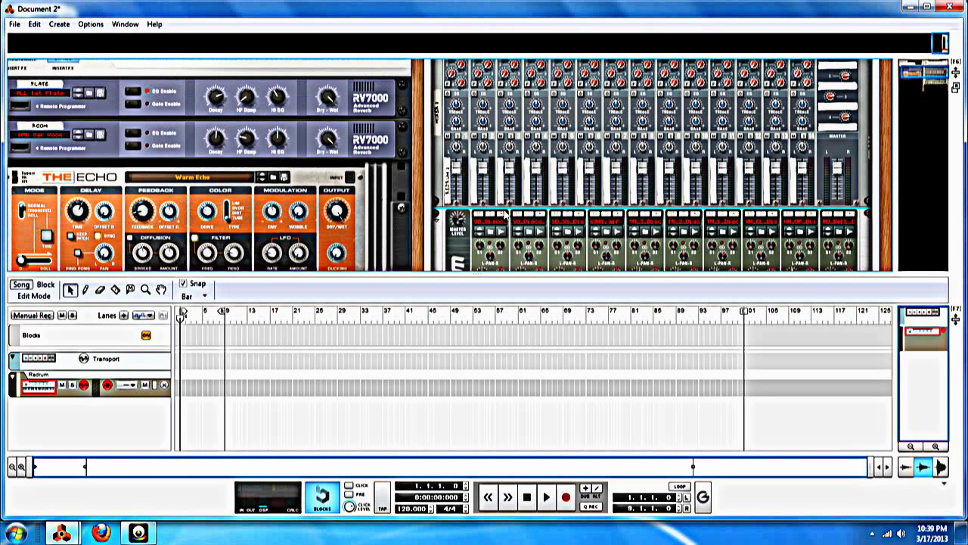
{"action": "left_click", "coordinate": [502, 215]}
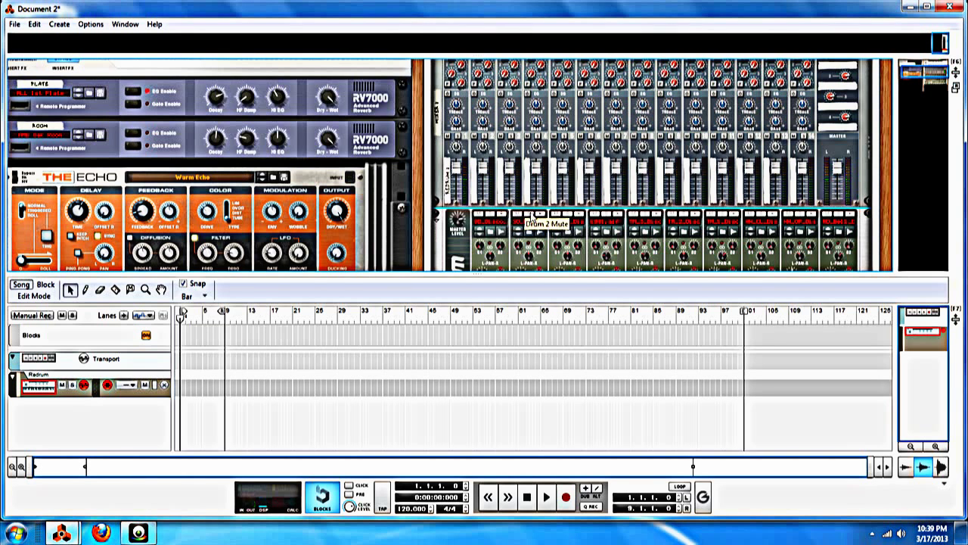
{"action": "left_click", "coordinate": [538, 216]}
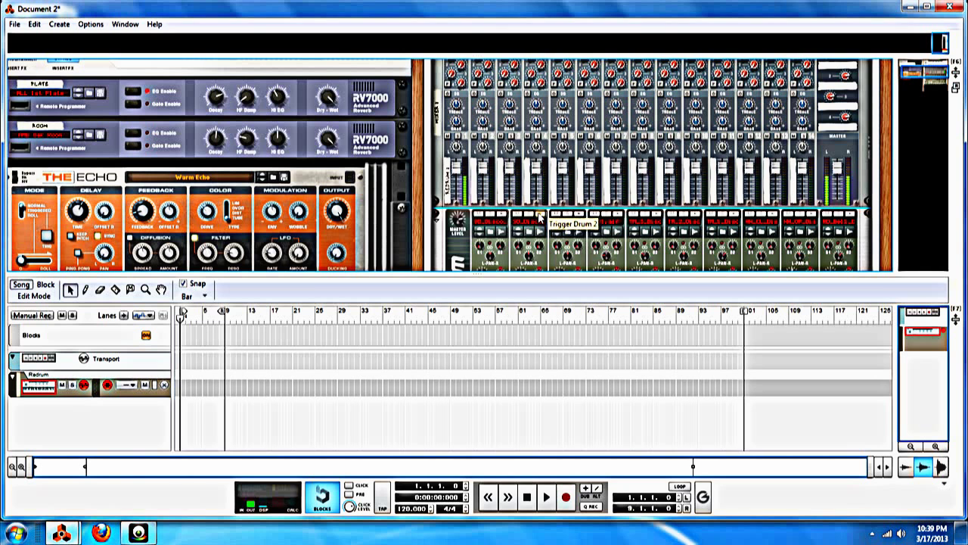
{"action": "left_click", "coordinate": [579, 217]}
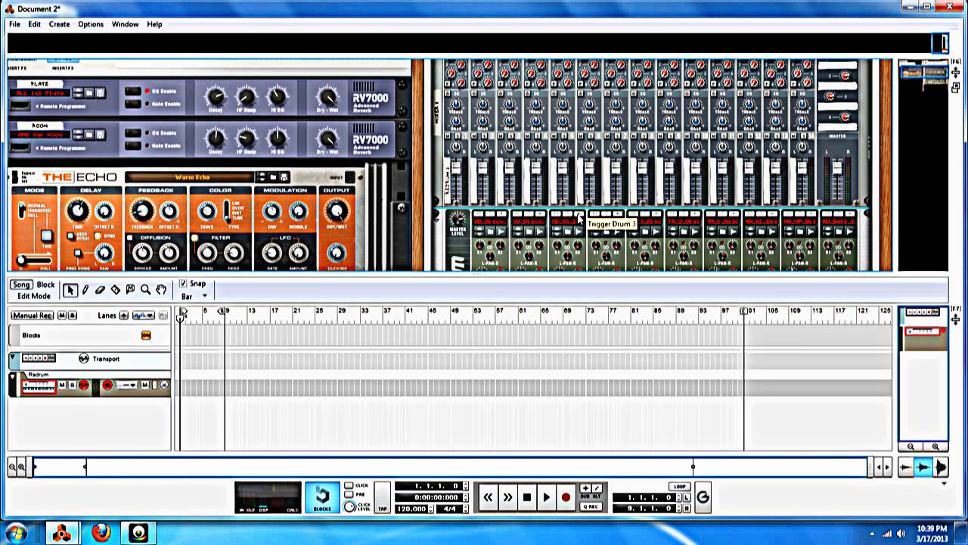
{"action": "left_click", "coordinate": [619, 217]}
Flip the rack to its back, enlarge the rack area, and unplug the Redrum stereo output
{"action": "key", "text": "Tab"}
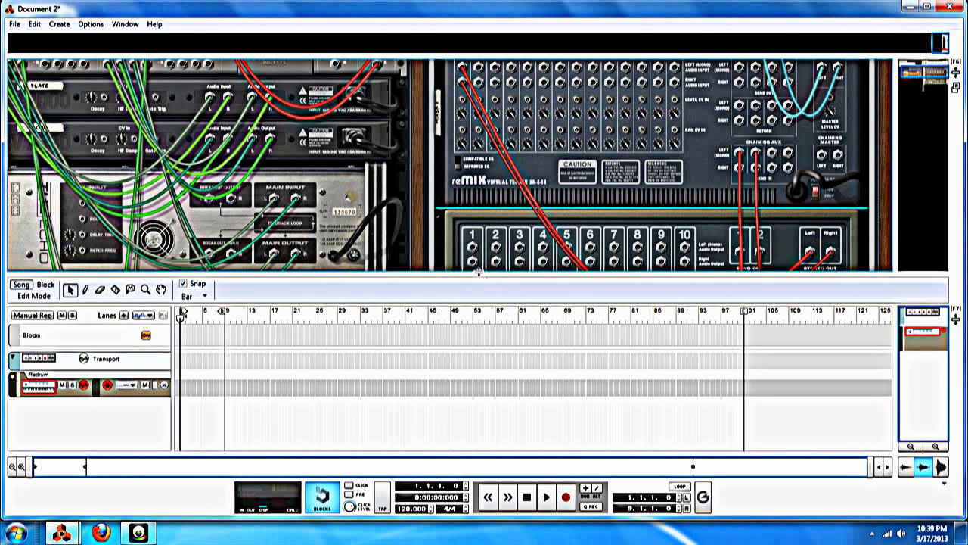
{"action": "left_click_drag", "start_coordinate": [481, 276], "coordinate": [462, 450]}
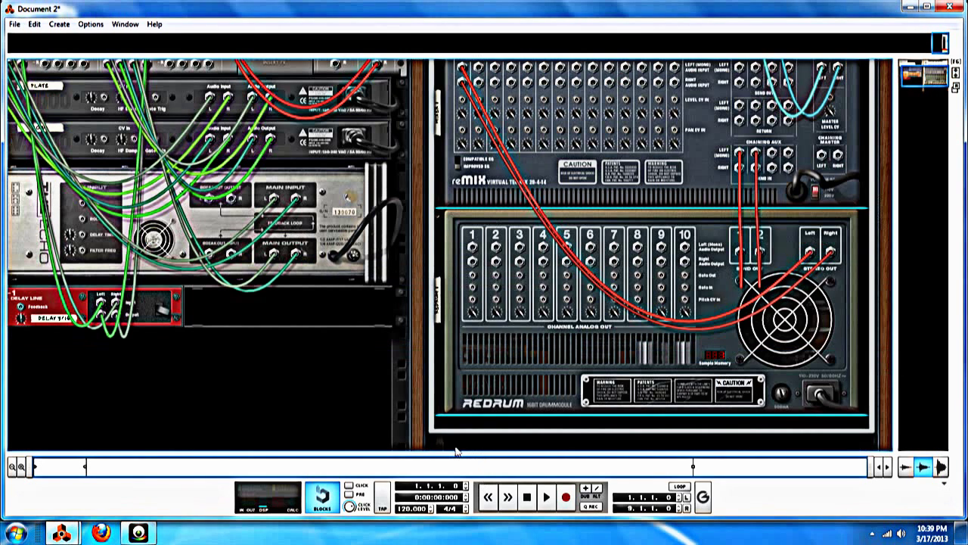
{"action": "scroll", "coordinate": [463, 437], "scroll_direction": "up", "scroll_amount": 2}
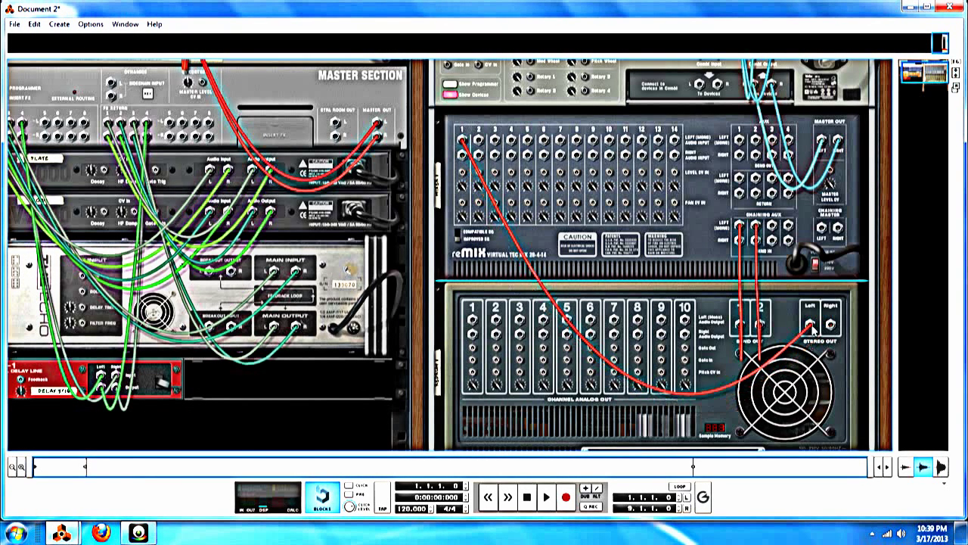
{"action": "left_click_drag", "start_coordinate": [810, 325], "coordinate": [579, 344]}
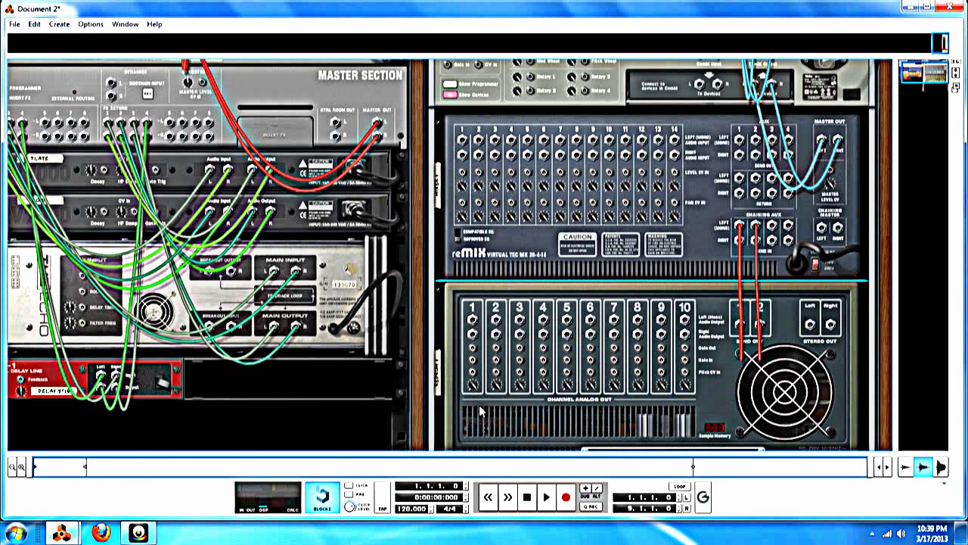
Cable Redrum drum outputs 1, 8, 9 and 10 to mixer channels 1, 8, 9 and 10
{"action": "left_click_drag", "start_coordinate": [472, 320], "coordinate": [614, 321]}
{"action": "left_click_drag", "start_coordinate": [578, 142], "coordinate": [638, 324]}
{"action": "left_click_drag", "start_coordinate": [593, 142], "coordinate": [661, 321]}
{"action": "left_click_drag", "start_coordinate": [609, 142], "coordinate": [685, 321]}
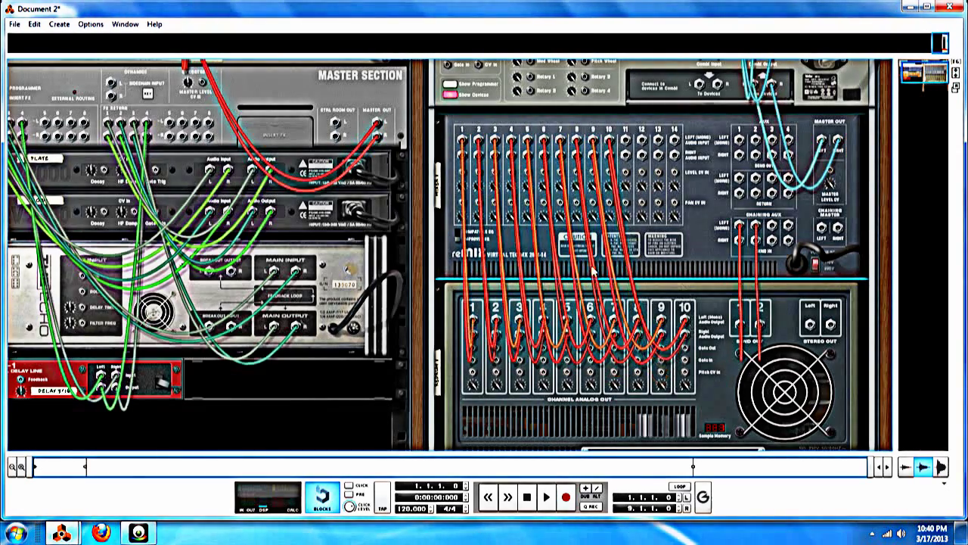
Return to the front panels and trigger drums 1–5, watching their mixer channels respond
{"action": "key", "text": "Tab"}
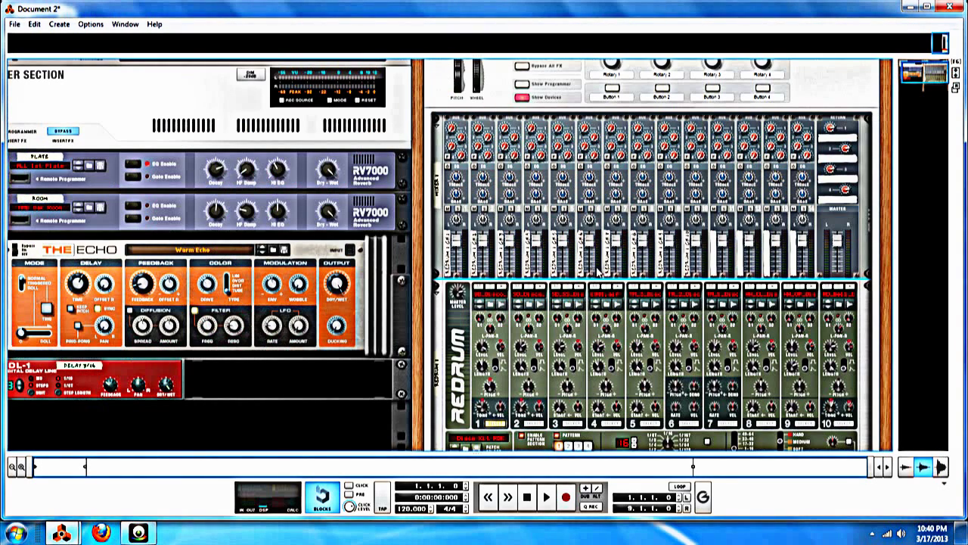
{"action": "left_click", "coordinate": [506, 290]}
{"action": "left_click", "coordinate": [540, 288]}
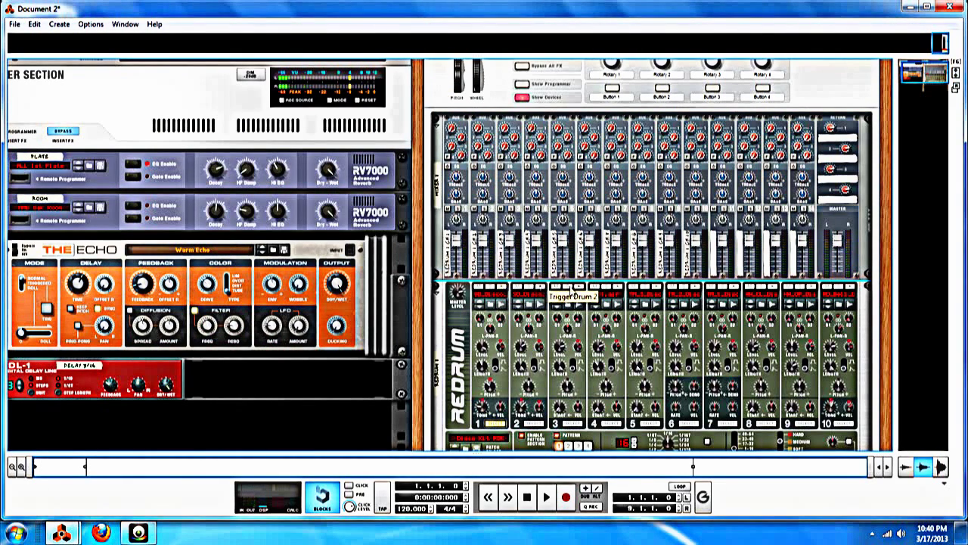
{"action": "left_click", "coordinate": [580, 290]}
{"action": "left_click", "coordinate": [619, 290]}
{"action": "left_click", "coordinate": [658, 290]}
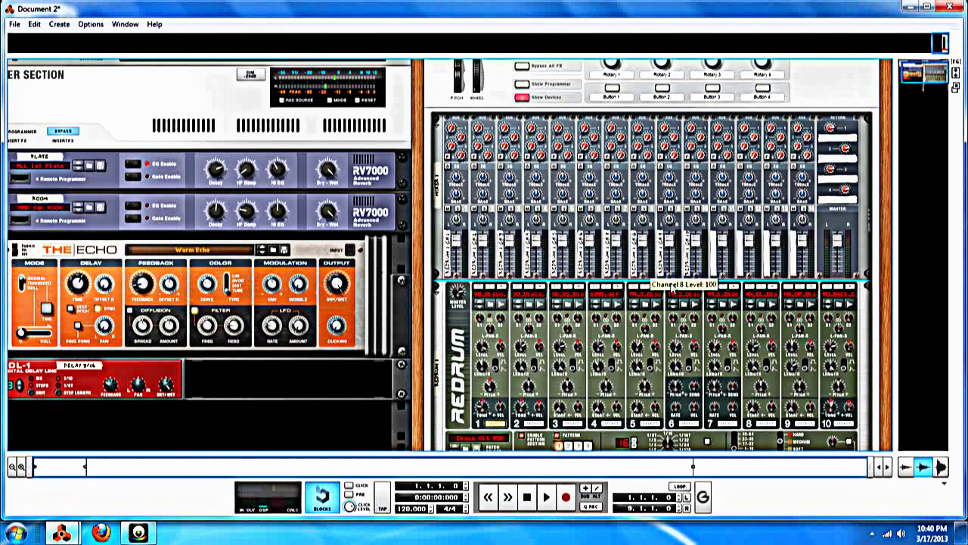
{"action": "left_click", "coordinate": [655, 287]}
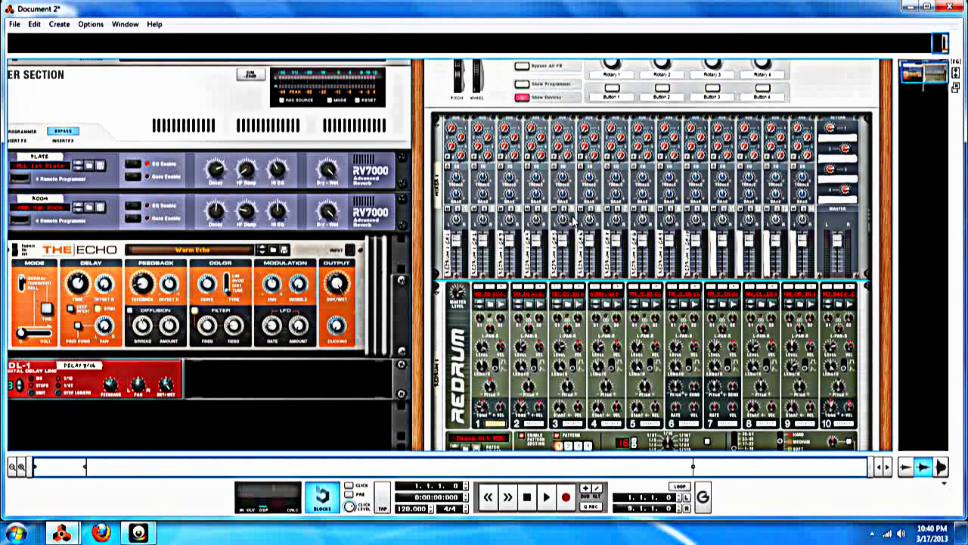
Audition the first Redrum drum sound from the top of the rack
{"action": "scroll", "coordinate": [572, 219], "scroll_direction": "up", "scroll_amount": 1}
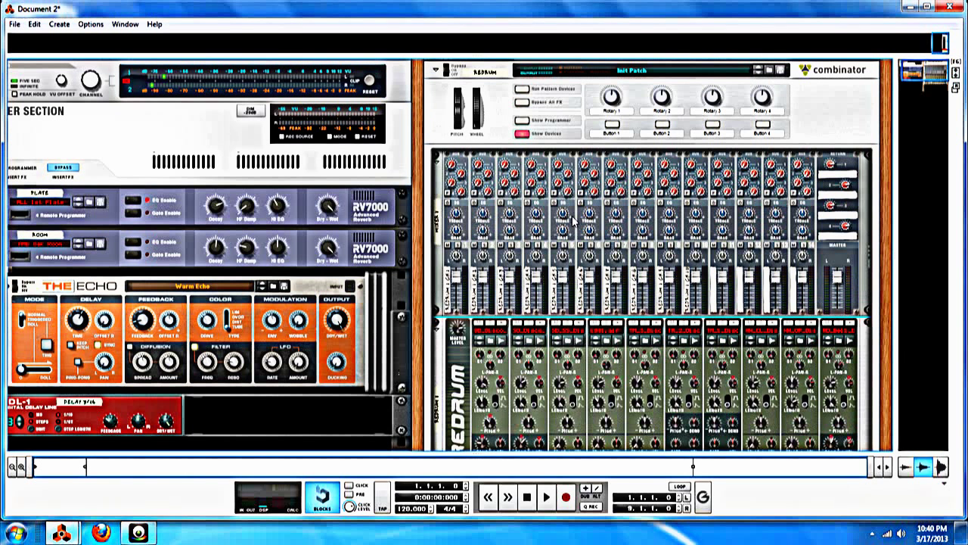
{"action": "scroll", "coordinate": [573, 219], "scroll_direction": "up", "scroll_amount": 1}
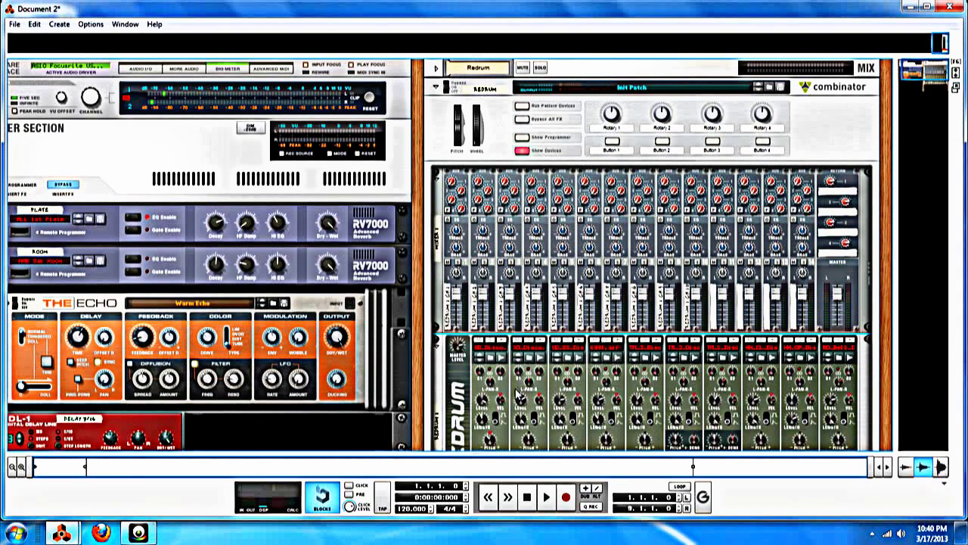
{"action": "left_click", "coordinate": [531, 348]}
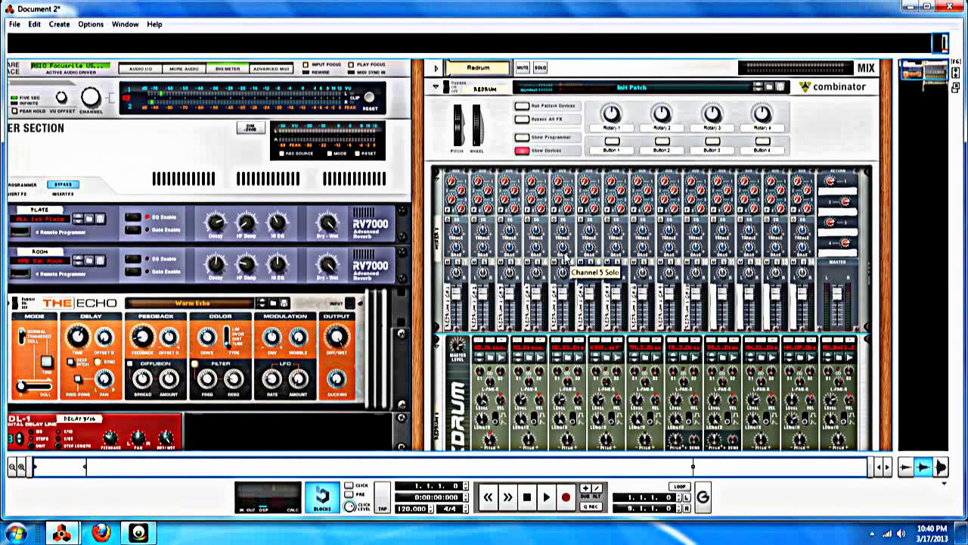
Delete the Redrum combinator group with all its devices and tracks
{"action": "right_click", "coordinate": [550, 125]}
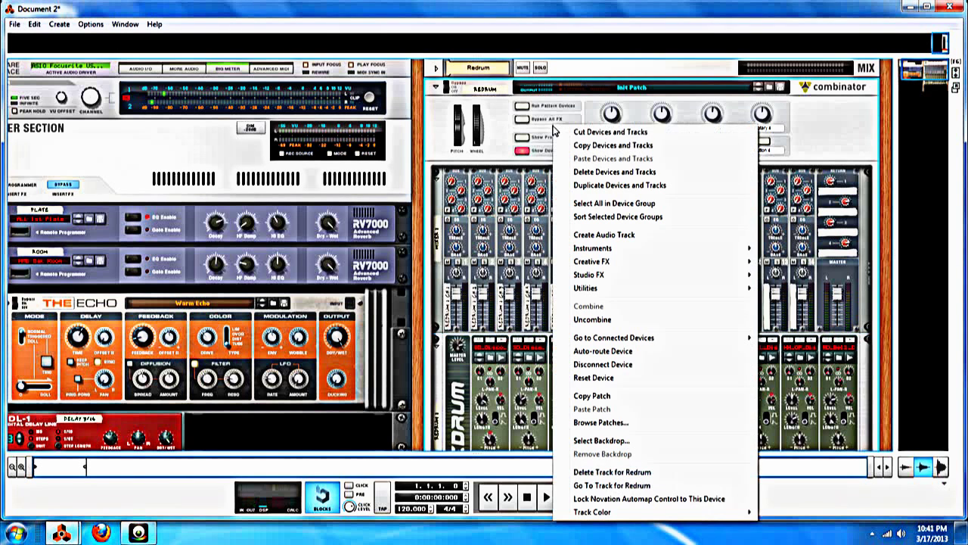
{"action": "left_click", "coordinate": [595, 172]}
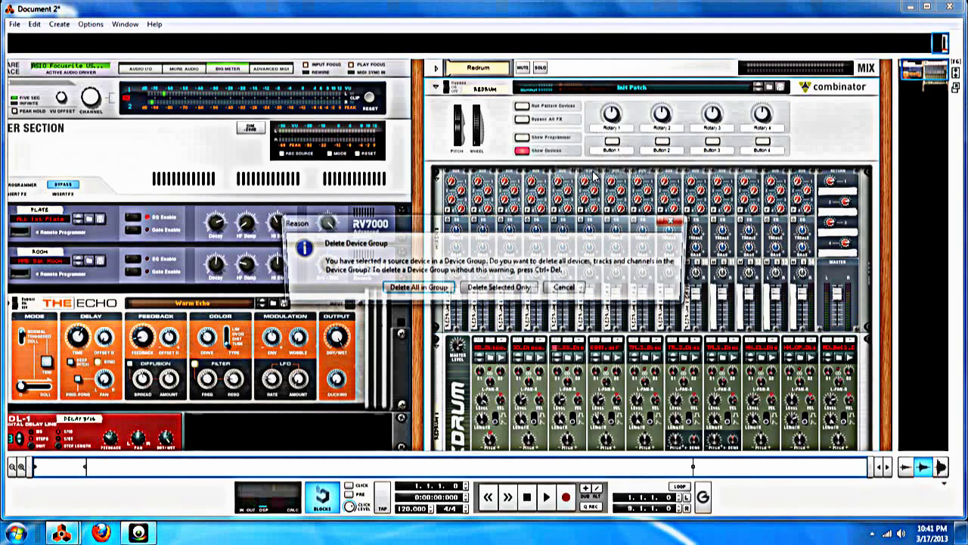
{"action": "left_click", "coordinate": [418, 287]}
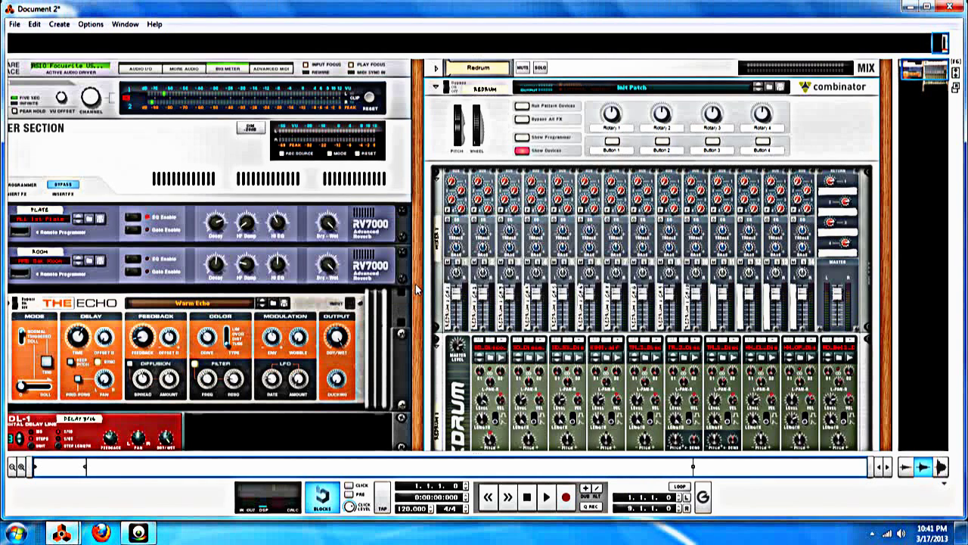
Add a new Mix Channel device to the empty rack
{"action": "right_click", "coordinate": [591, 92]}
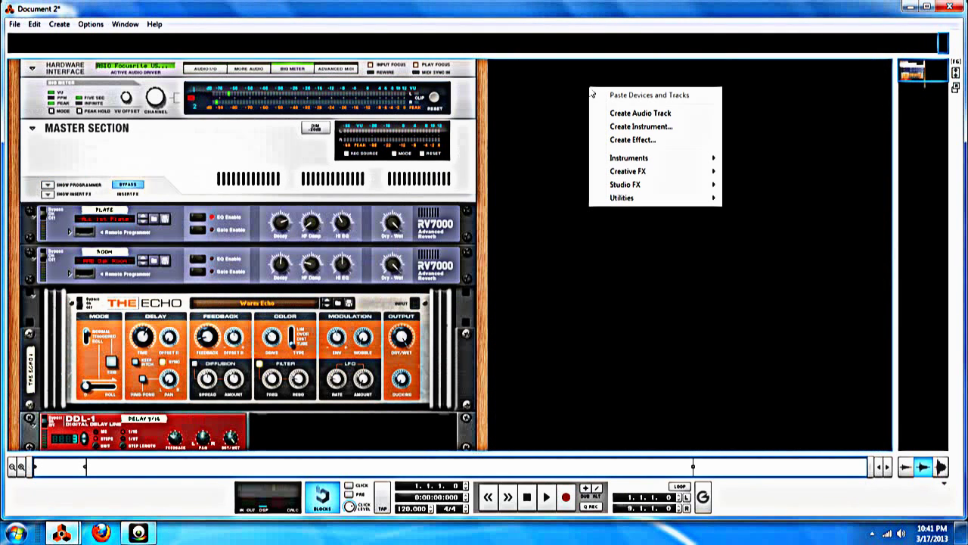
{"action": "mouse_move", "coordinate": [655, 196]}
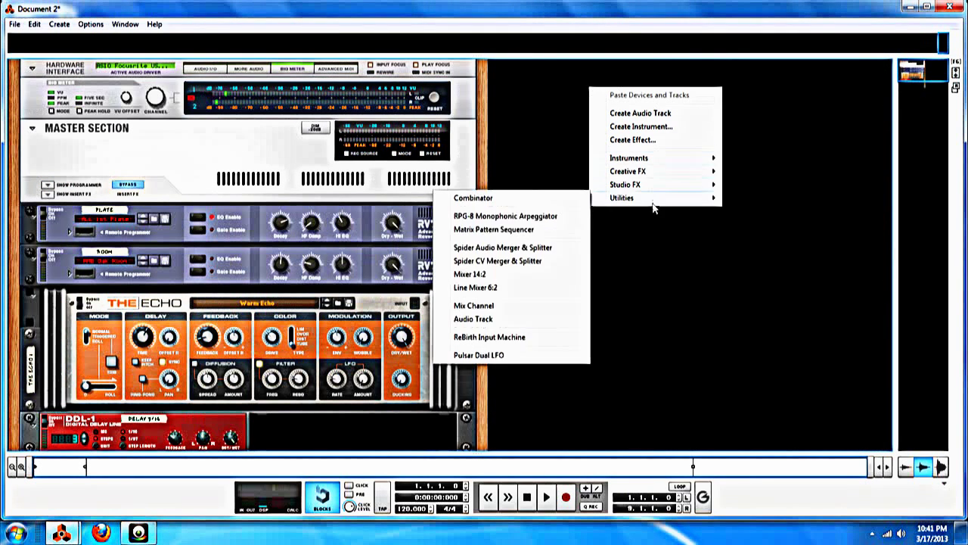
{"action": "left_click", "coordinate": [473, 305]}
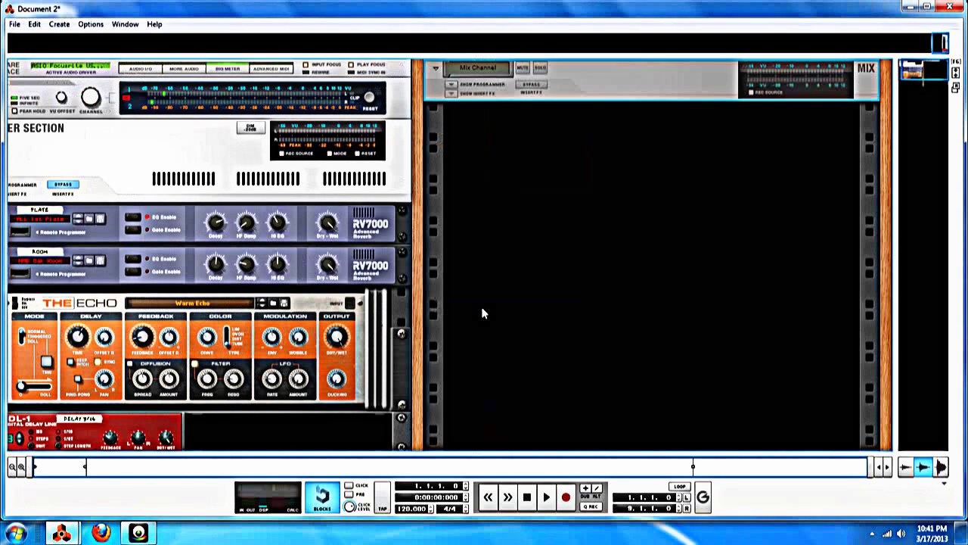
Duplicate the Mix Channel repeatedly until there are five
{"action": "right_click", "coordinate": [592, 83]}
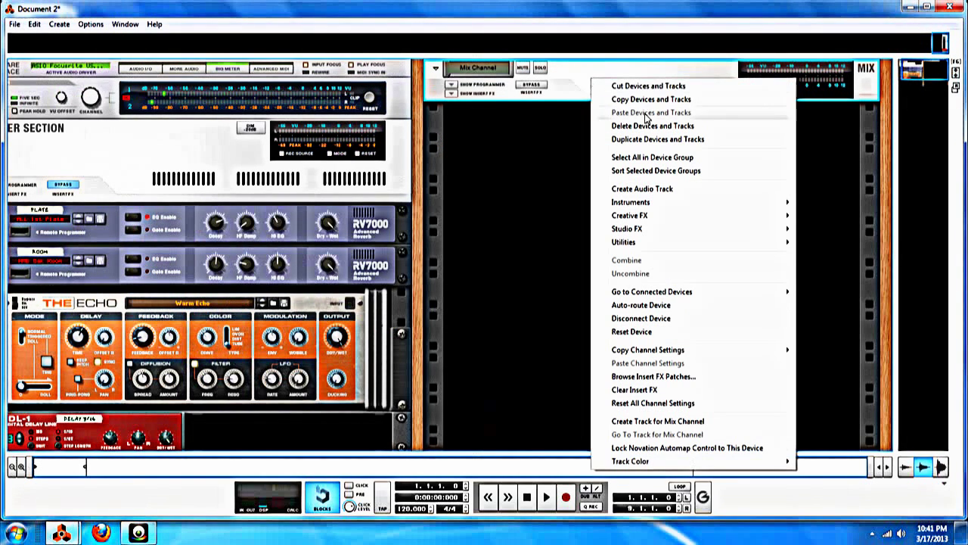
{"action": "left_click", "coordinate": [651, 139]}
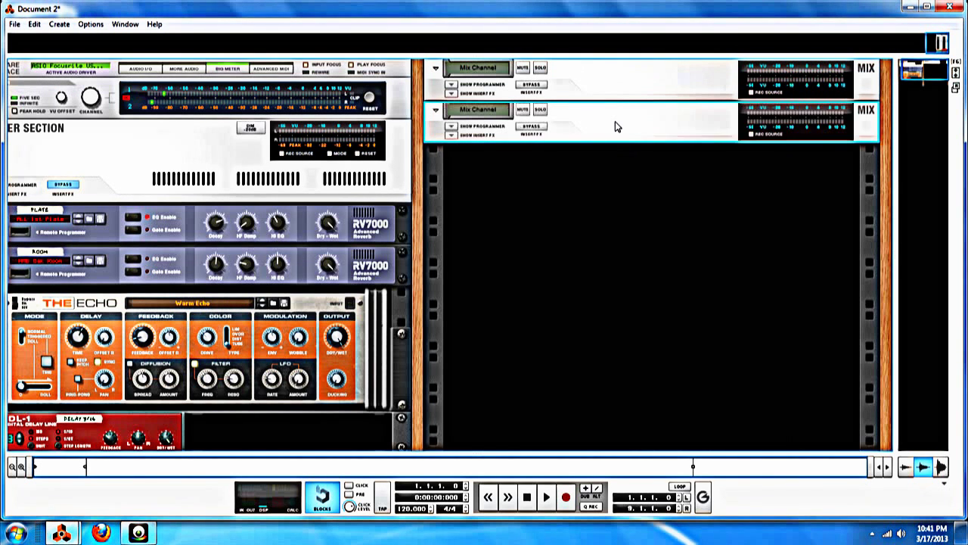
{"action": "right_click", "coordinate": [616, 127]}
{"action": "left_click", "coordinate": [662, 182]}
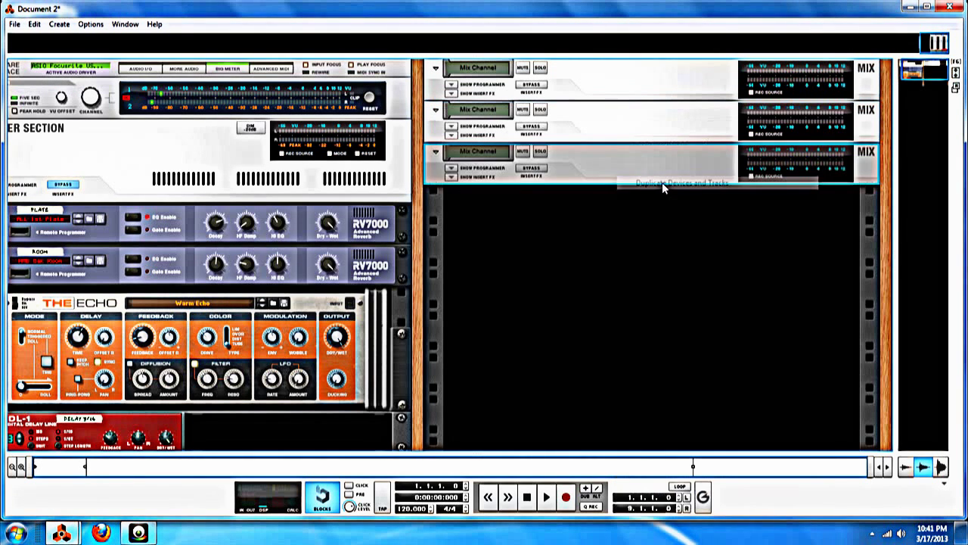
{"action": "right_click", "coordinate": [642, 173]}
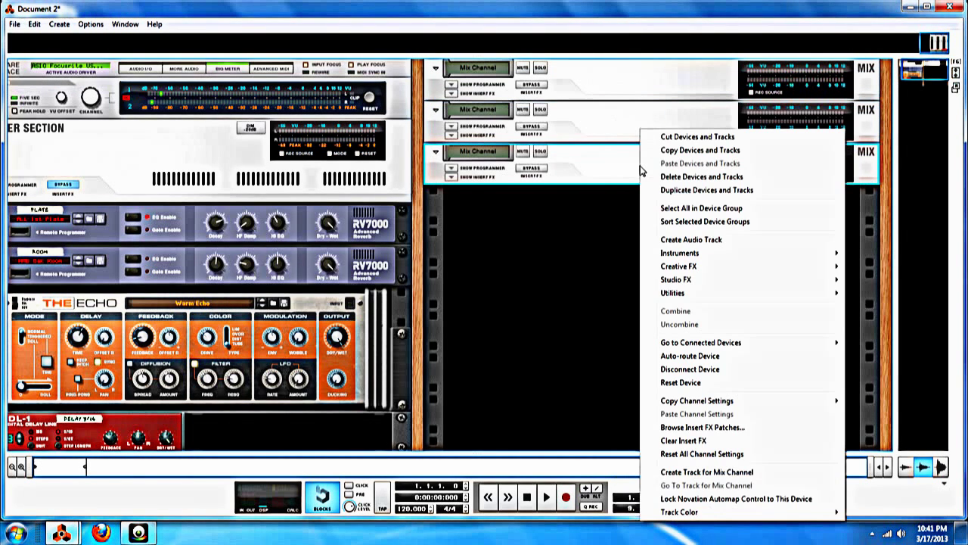
{"action": "left_click", "coordinate": [685, 195]}
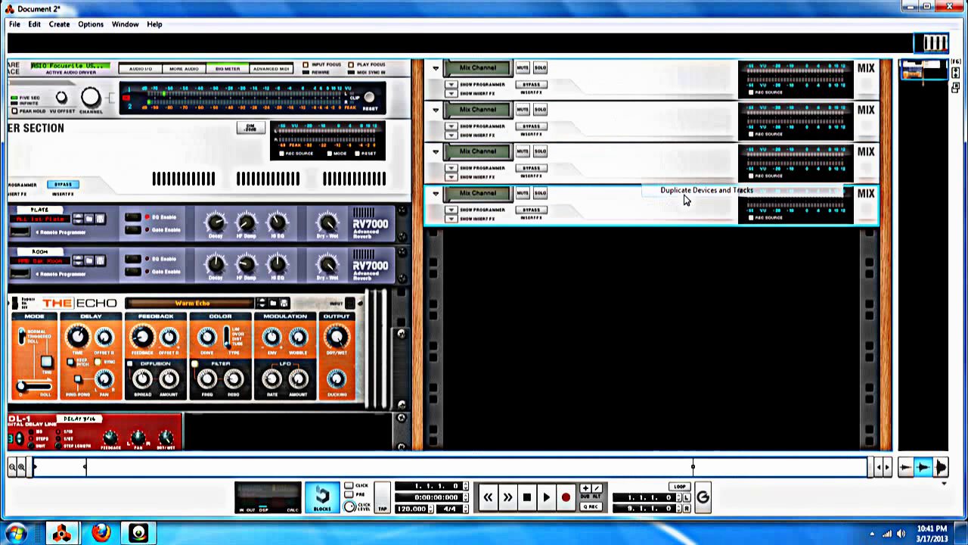
{"action": "right_click", "coordinate": [628, 212]}
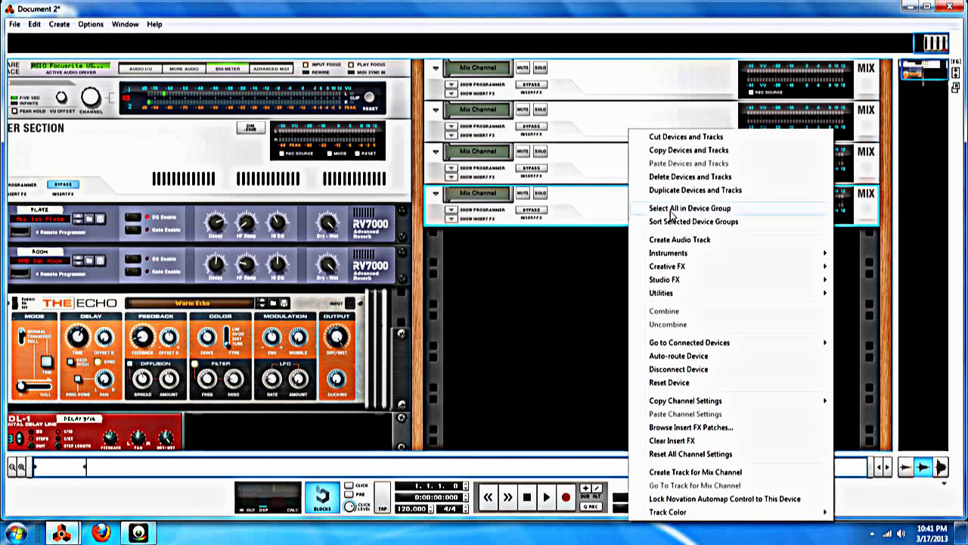
{"action": "left_click", "coordinate": [681, 190]}
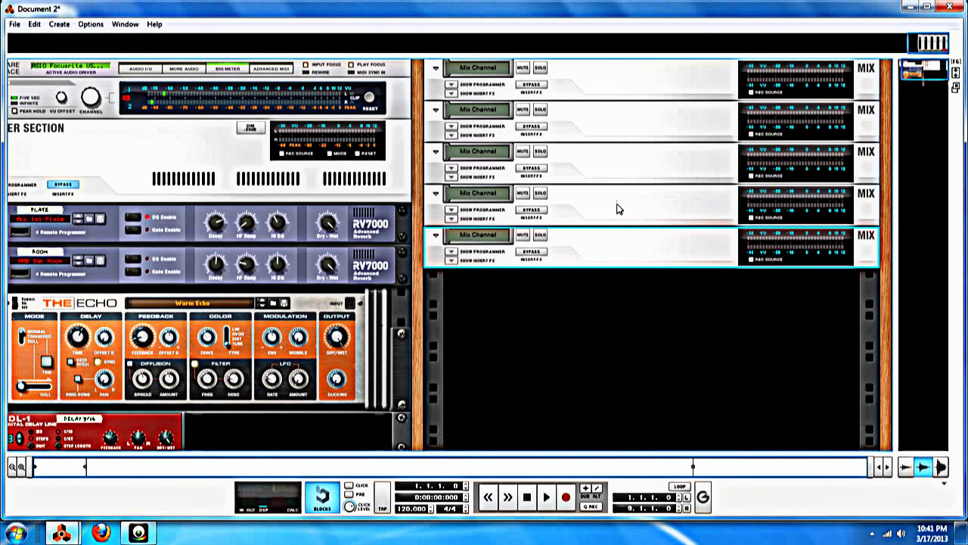
Select all five Mix Channels, duplicate them to make ten, then select the top one
{"action": "left_click", "coordinate": [620, 200], "text": "shift"}
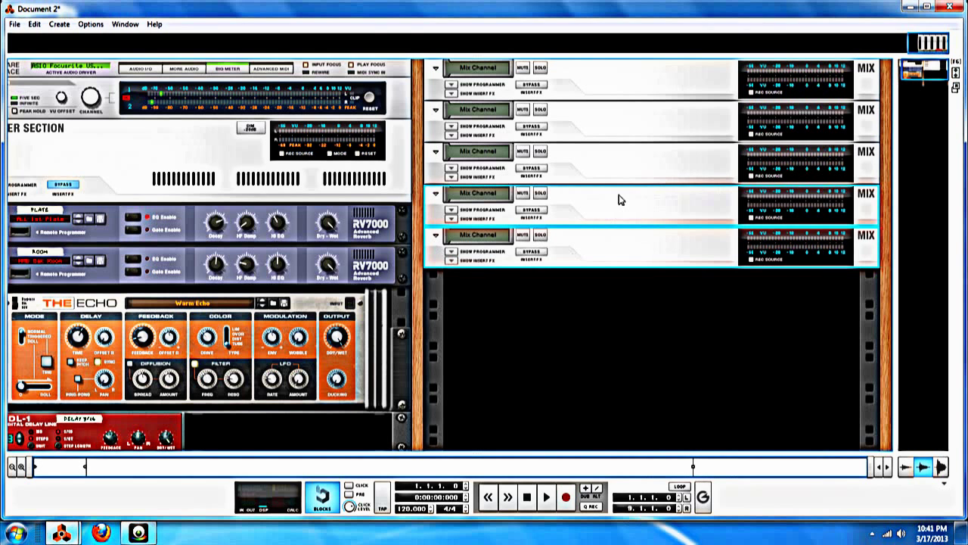
{"action": "left_click", "coordinate": [622, 157], "text": "shift"}
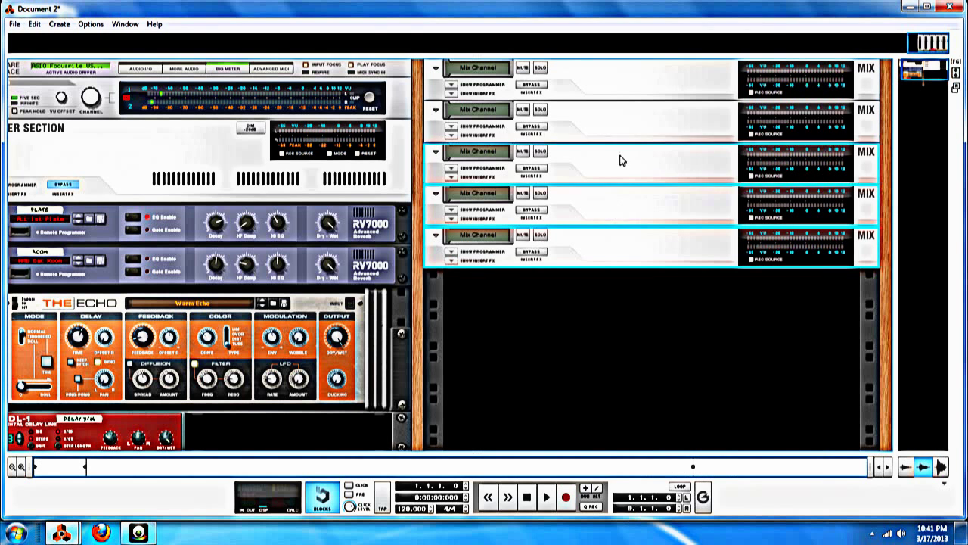
{"action": "left_click", "coordinate": [625, 121], "text": "shift"}
{"action": "left_click", "coordinate": [625, 86], "text": "shift"}
{"action": "right_click", "coordinate": [626, 84]}
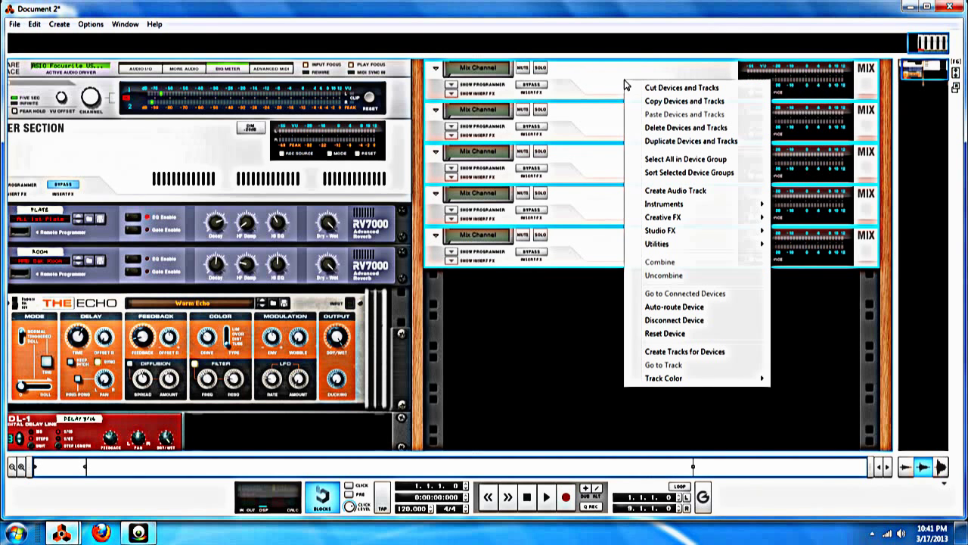
{"action": "left_click", "coordinate": [670, 141]}
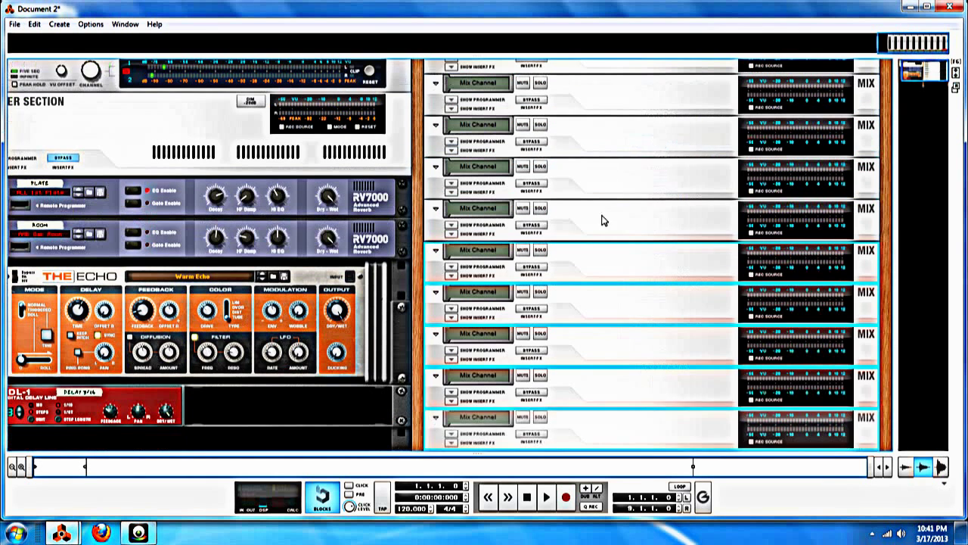
{"action": "scroll", "coordinate": [602, 220], "scroll_direction": "down", "scroll_amount": 3}
{"action": "scroll", "coordinate": [603, 220], "scroll_direction": "up", "scroll_amount": 4}
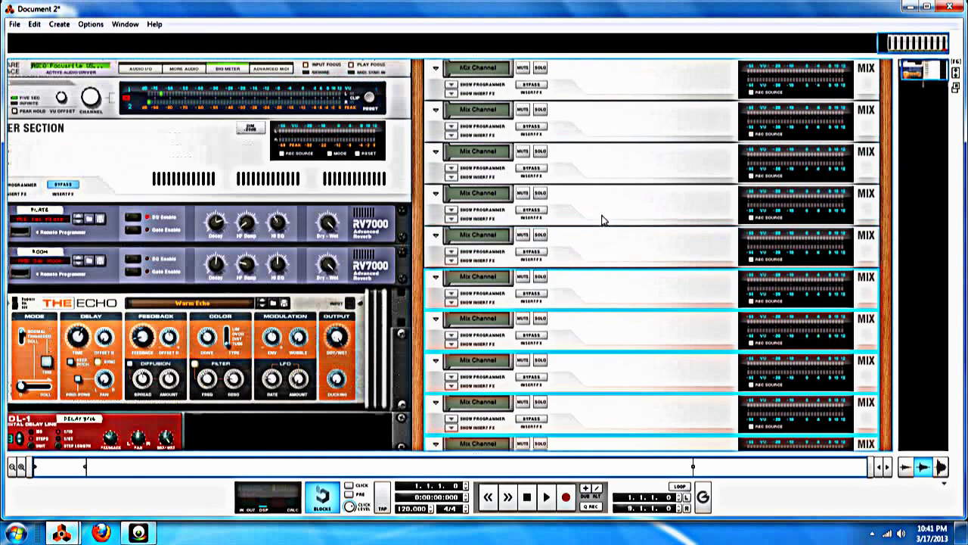
{"action": "left_click", "coordinate": [486, 71]}
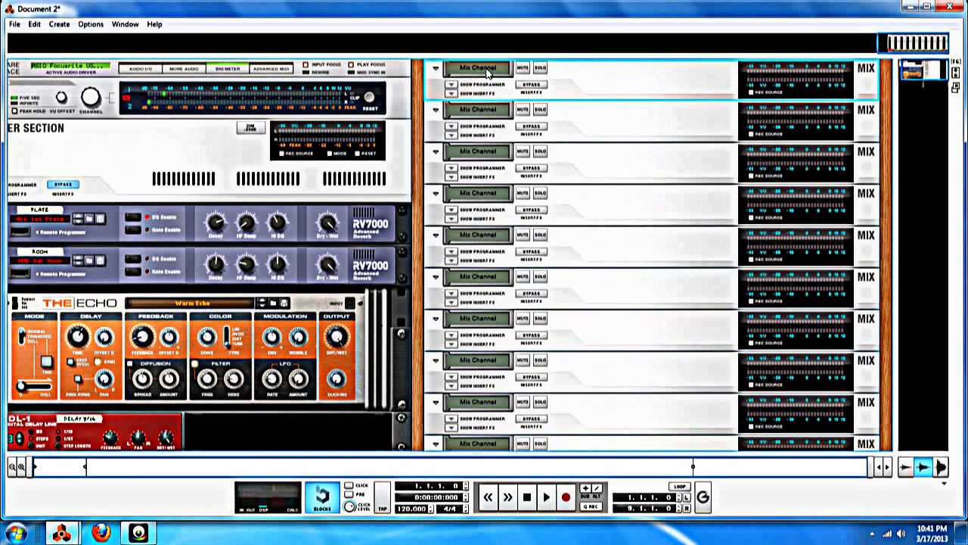
Name the top Mix Channel starting with 'Re' and channels two to five 2, 3, 4, 5
{"action": "double_click", "coordinate": [487, 72]}
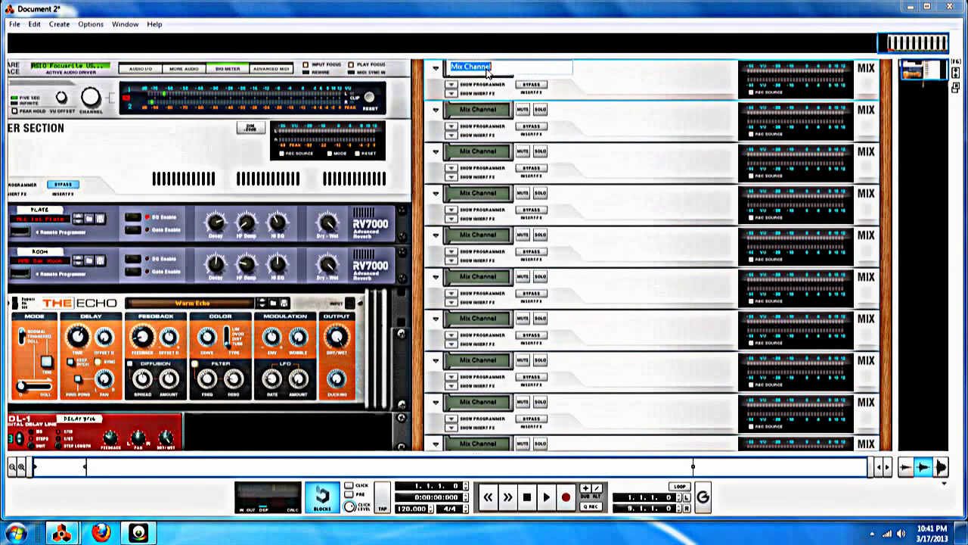
{"action": "type", "text": "Redrum 1"}
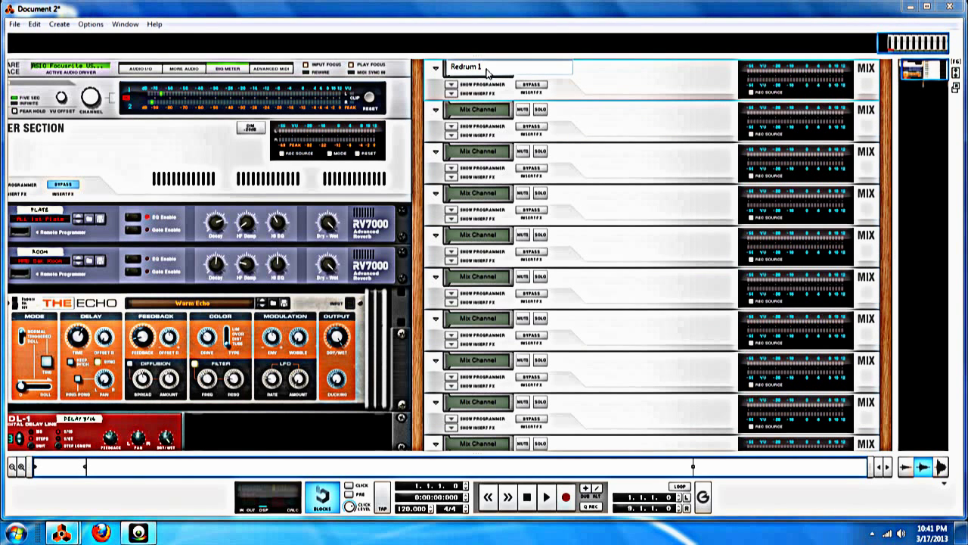
{"action": "double_click", "coordinate": [482, 110]}
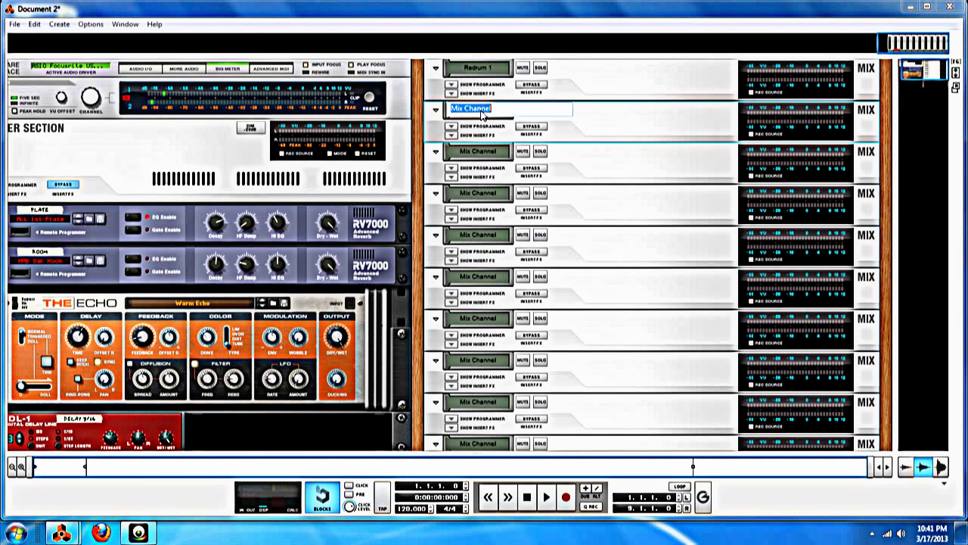
{"action": "type", "text": "2"}
{"action": "double_click", "coordinate": [474, 154]}
{"action": "type", "text": "3"}
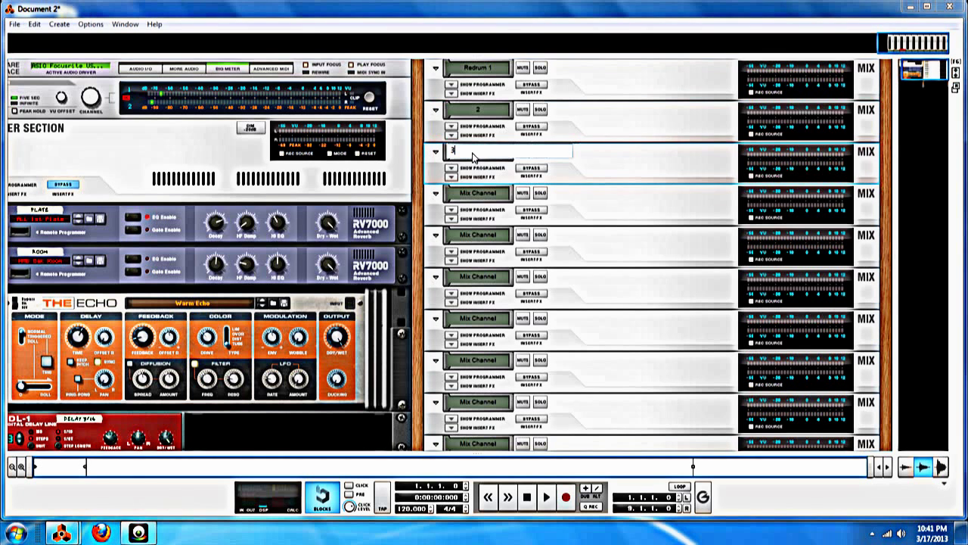
{"action": "double_click", "coordinate": [475, 194]}
{"action": "type", "text": "4"}
{"action": "double_click", "coordinate": [475, 236]}
{"action": "type", "text": "5"}
Name Mix Channels six through ten as 6, 7, 8, 9 and 10
{"action": "double_click", "coordinate": [478, 277]}
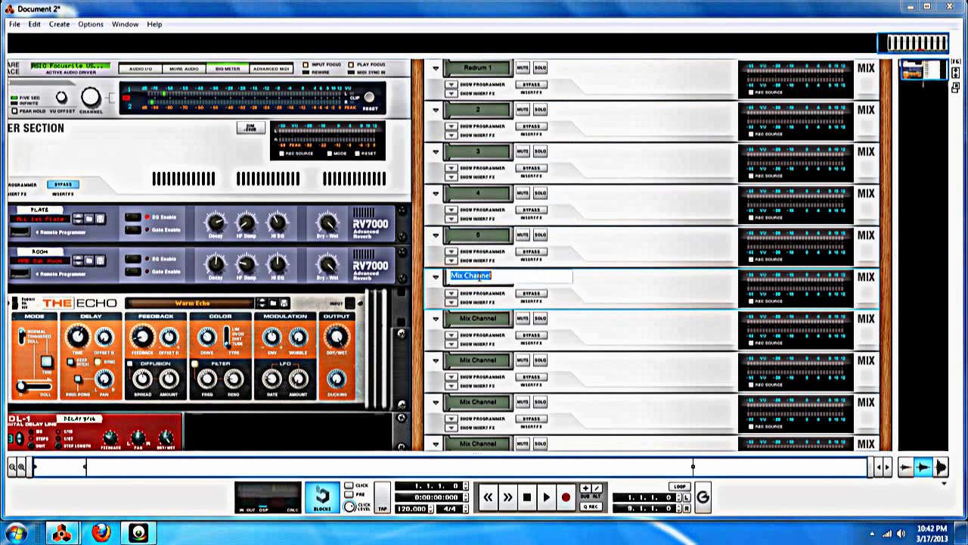
{"action": "type", "text": "6"}
{"action": "double_click", "coordinate": [489, 319]}
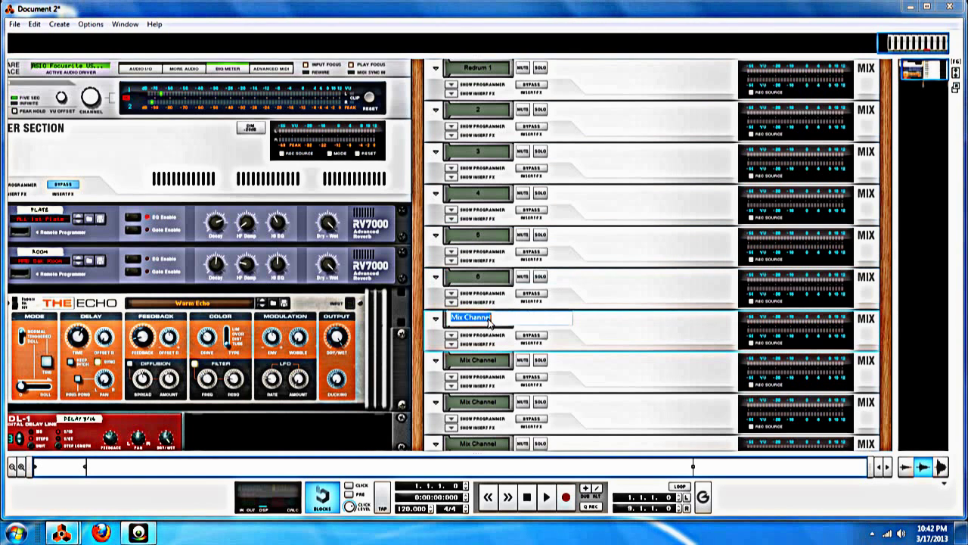
{"action": "type", "text": "7"}
{"action": "double_click", "coordinate": [487, 360]}
{"action": "type", "text": "8"}
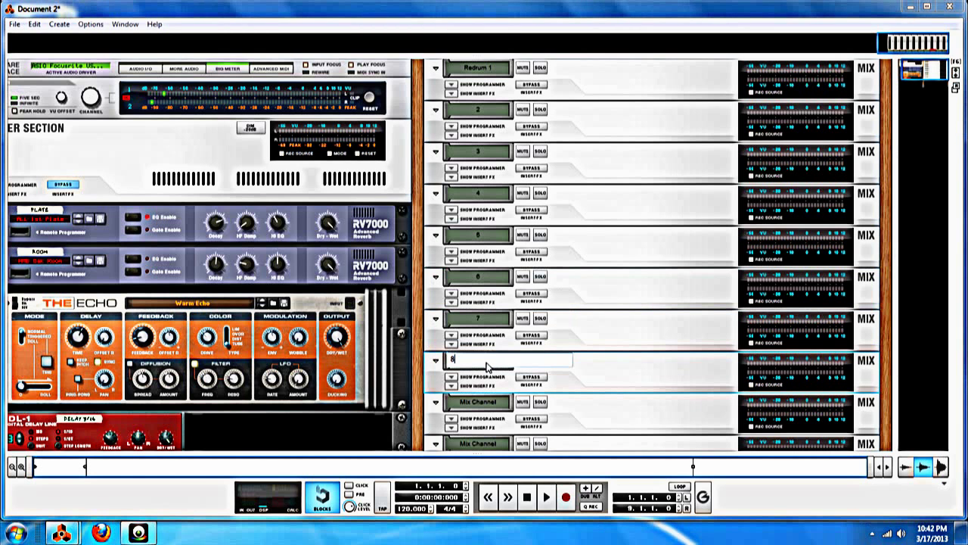
{"action": "double_click", "coordinate": [485, 402]}
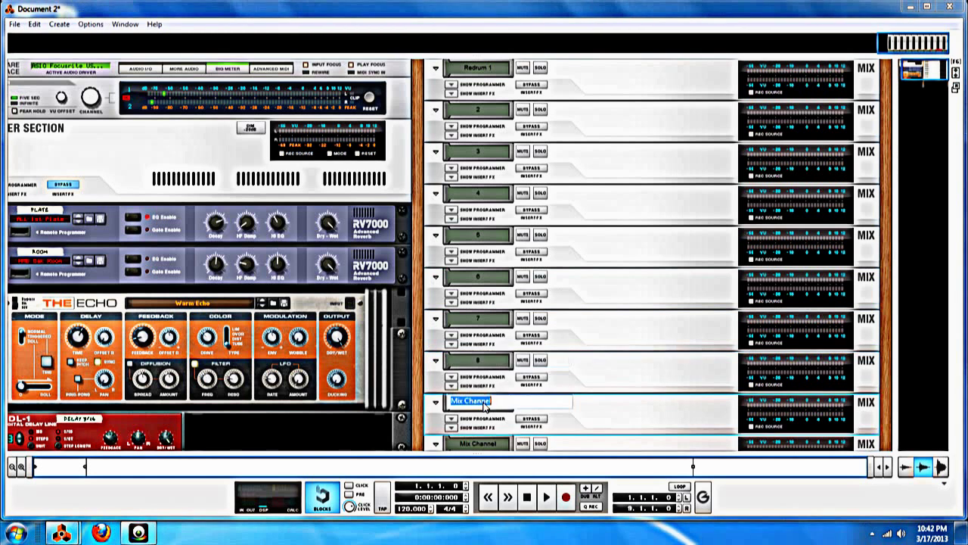
{"action": "type", "text": "9"}
{"action": "double_click", "coordinate": [486, 443]}
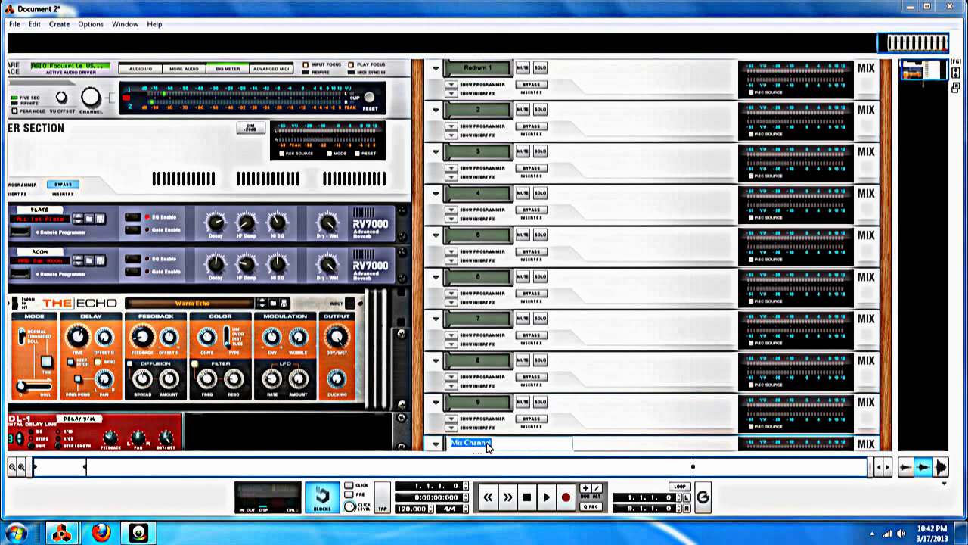
{"action": "type", "text": "10"}
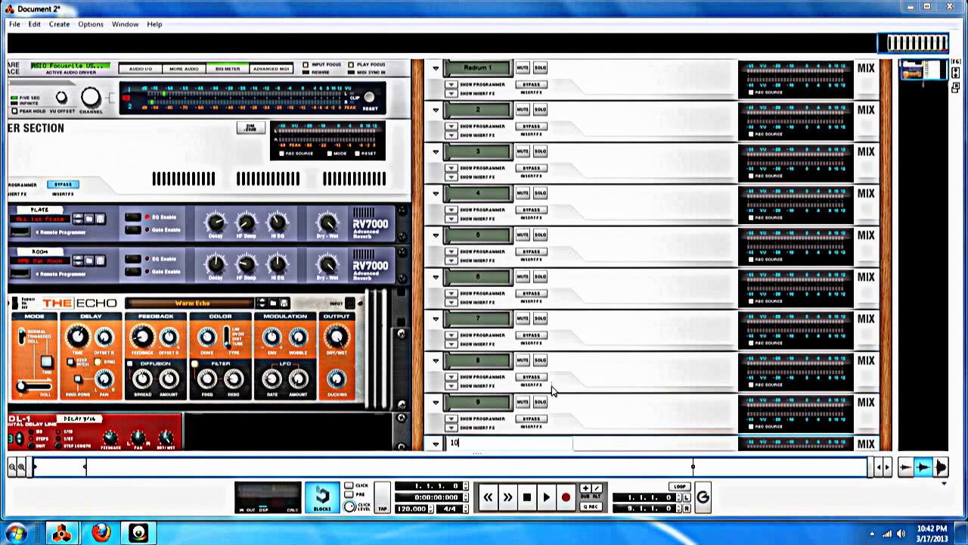
Commit the name 10 and add a new Mix Channel below the tenth channel
{"action": "left_click", "coordinate": [588, 346]}
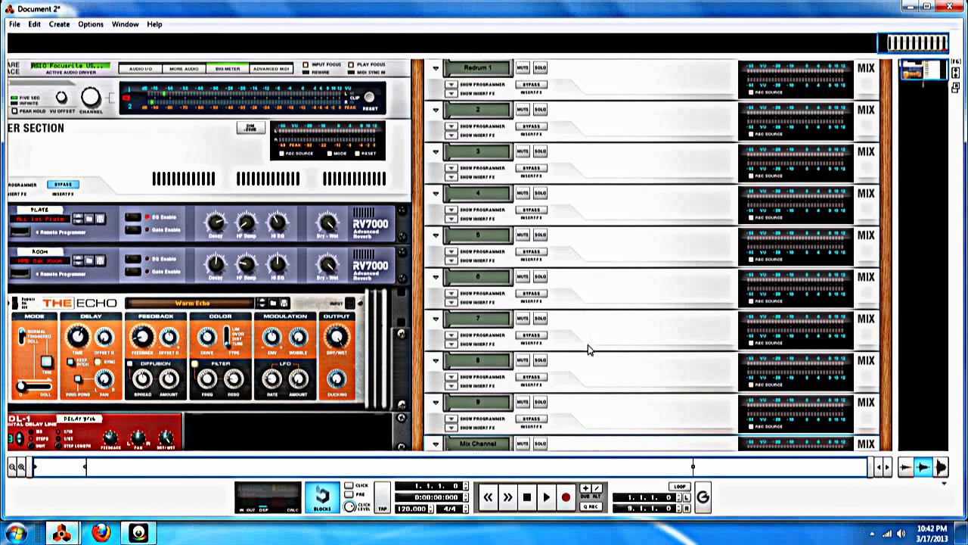
{"action": "scroll", "coordinate": [589, 348], "scroll_direction": "down", "scroll_amount": 3}
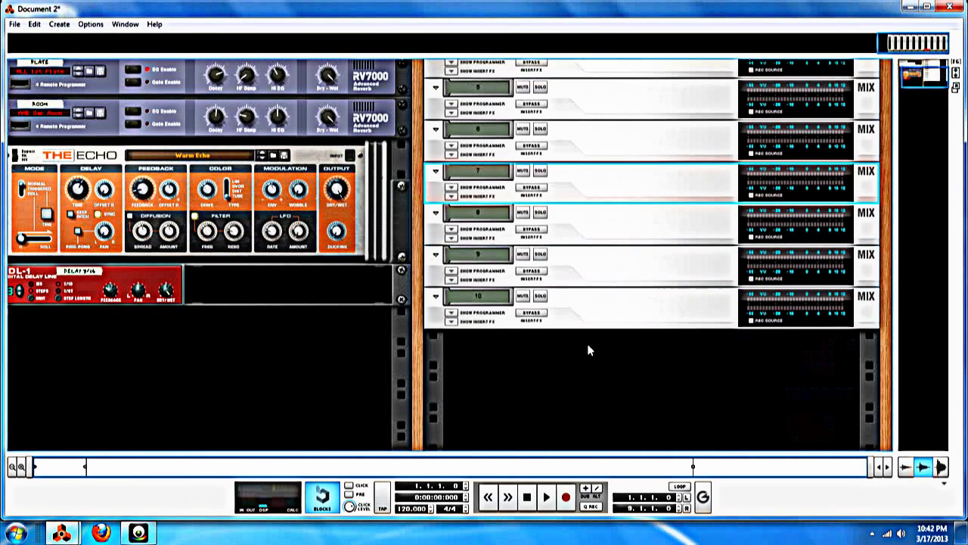
{"action": "right_click", "coordinate": [512, 356]}
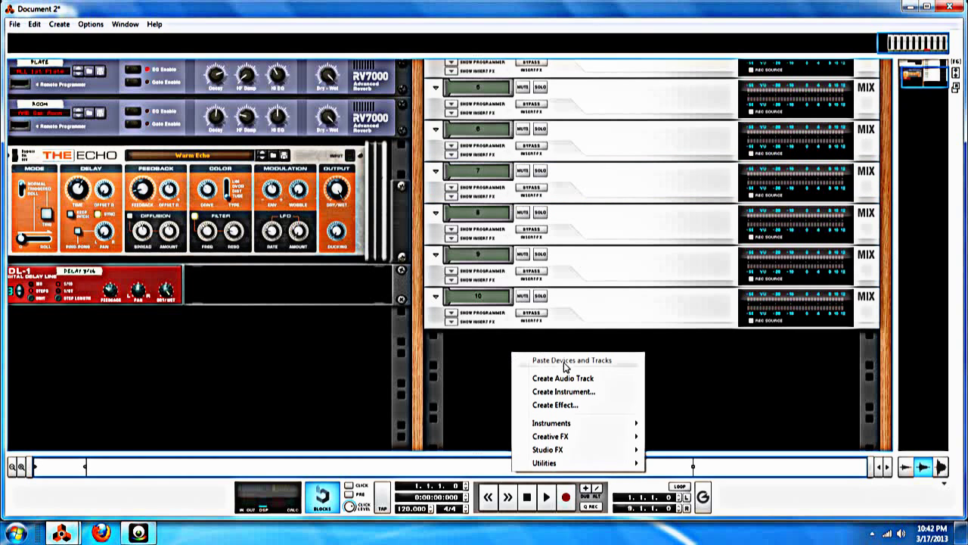
{"action": "mouse_move", "coordinate": [580, 428]}
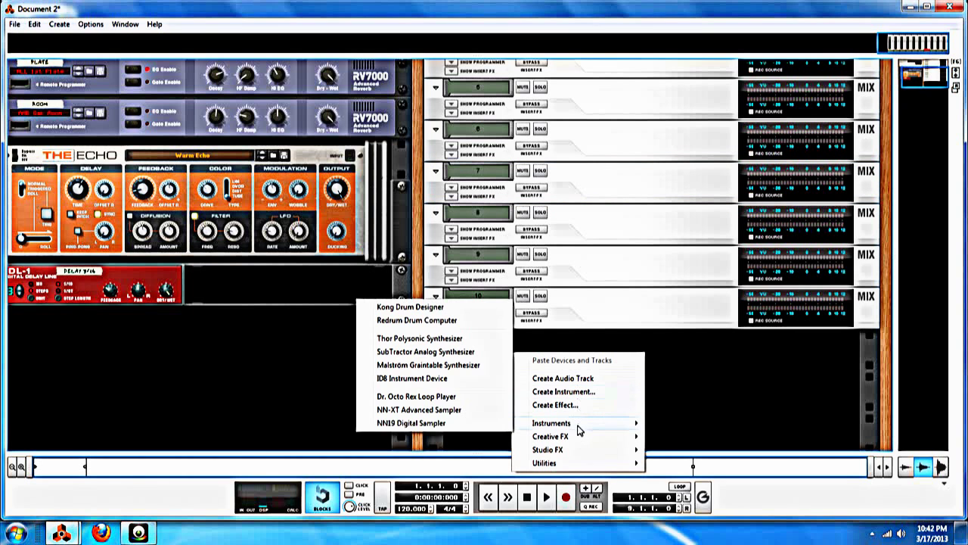
{"action": "mouse_move", "coordinate": [575, 463]}
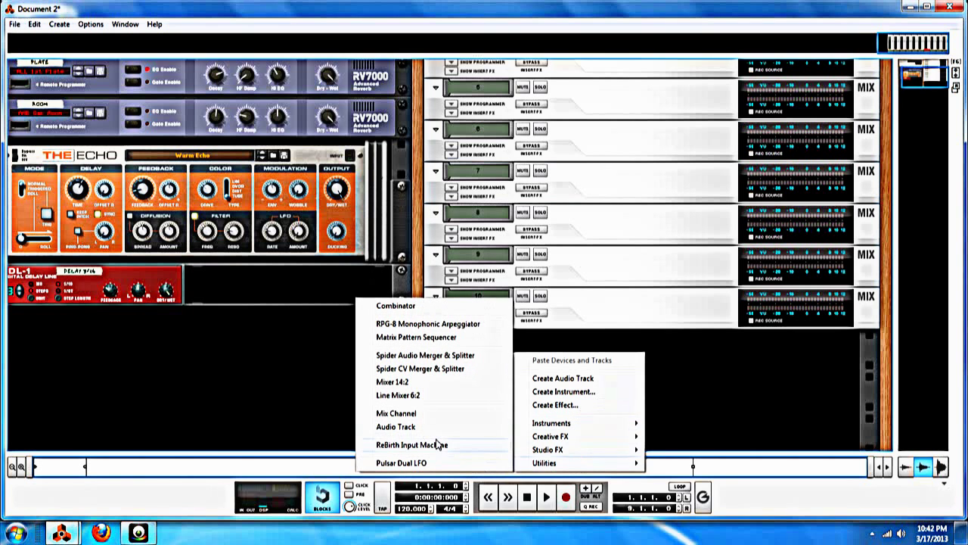
{"action": "left_click", "coordinate": [413, 413]}
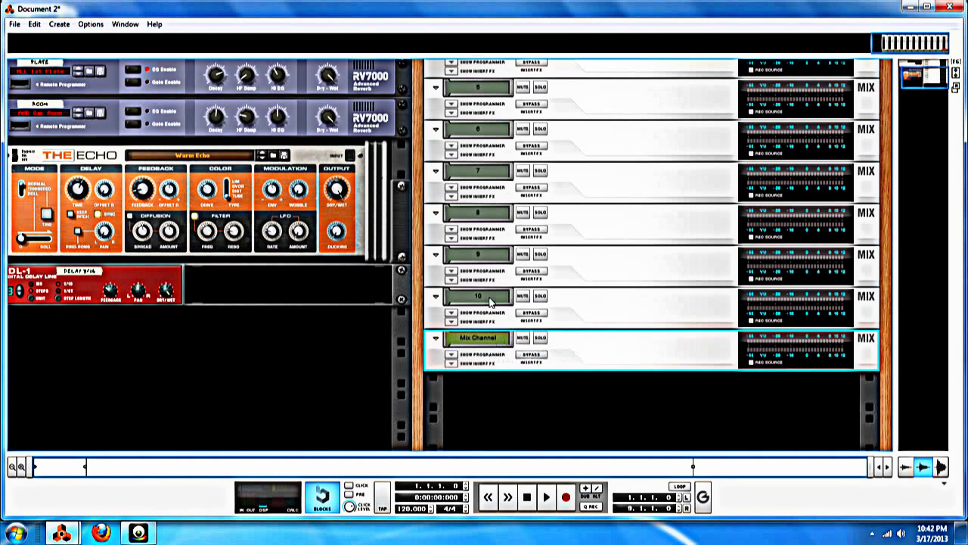
Name the new Mix Channel Redrum
{"action": "double_click", "coordinate": [492, 345]}
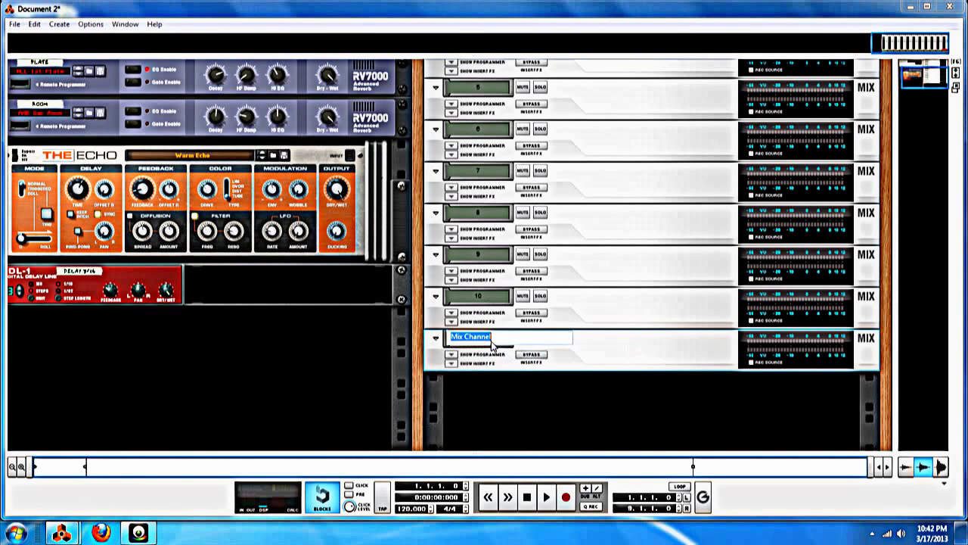
{"action": "type", "text": "Redrum"}
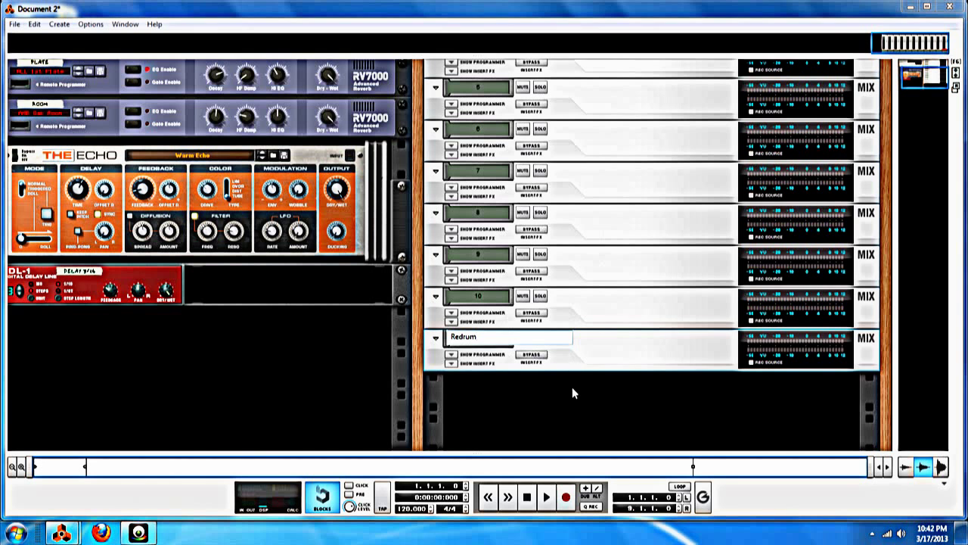
{"action": "key", "text": "Return"}
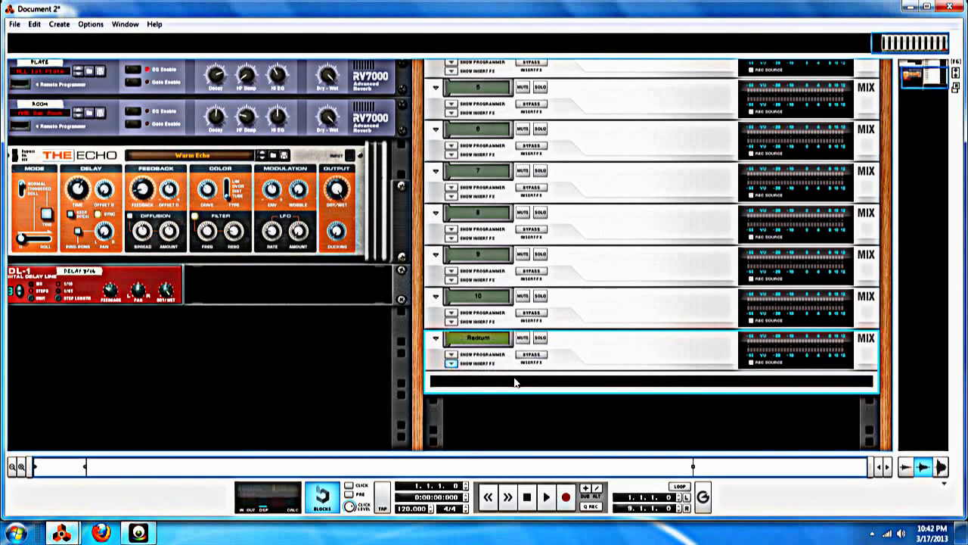
Add a Redrum Drum Computer cabled into the Redrum Mix Channel
{"action": "right_click", "coordinate": [515, 383]}
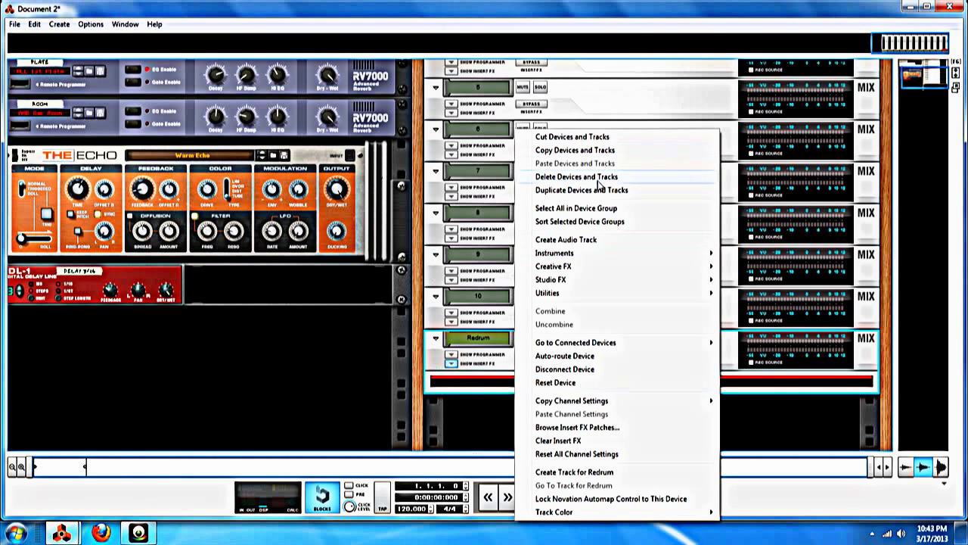
{"action": "mouse_move", "coordinate": [580, 253]}
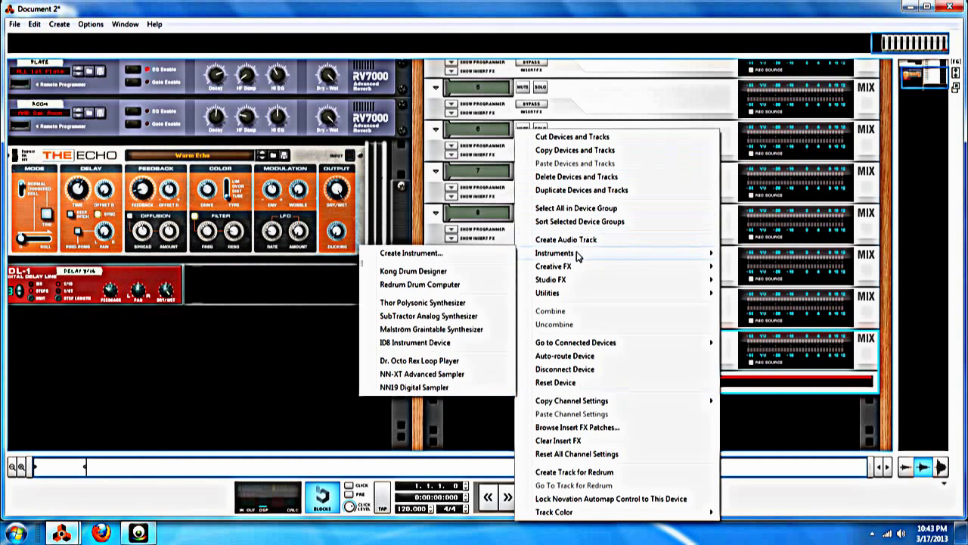
{"action": "left_click", "coordinate": [424, 284]}
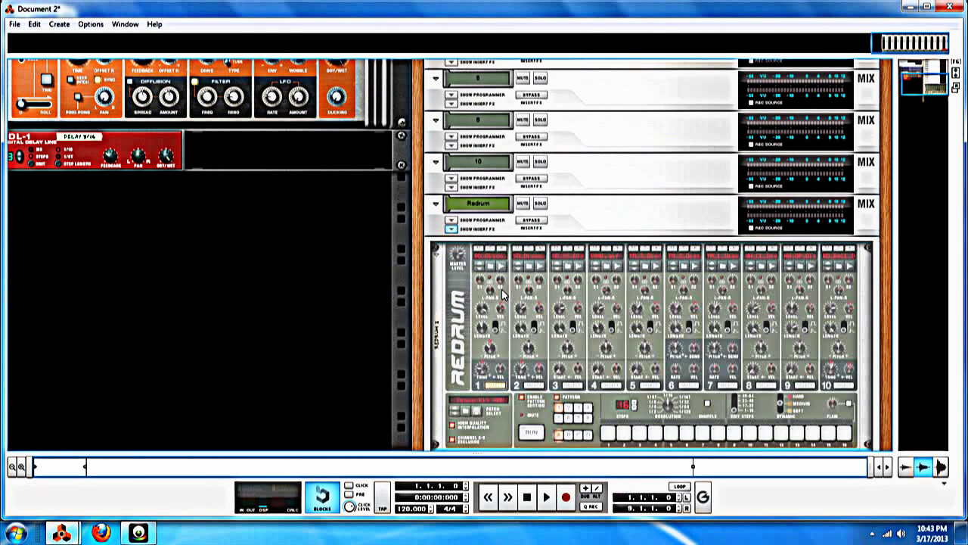
Trigger two Redrum drum sounds to test the new drum computer
{"action": "left_click", "coordinate": [504, 255]}
{"action": "left_click", "coordinate": [542, 254]}
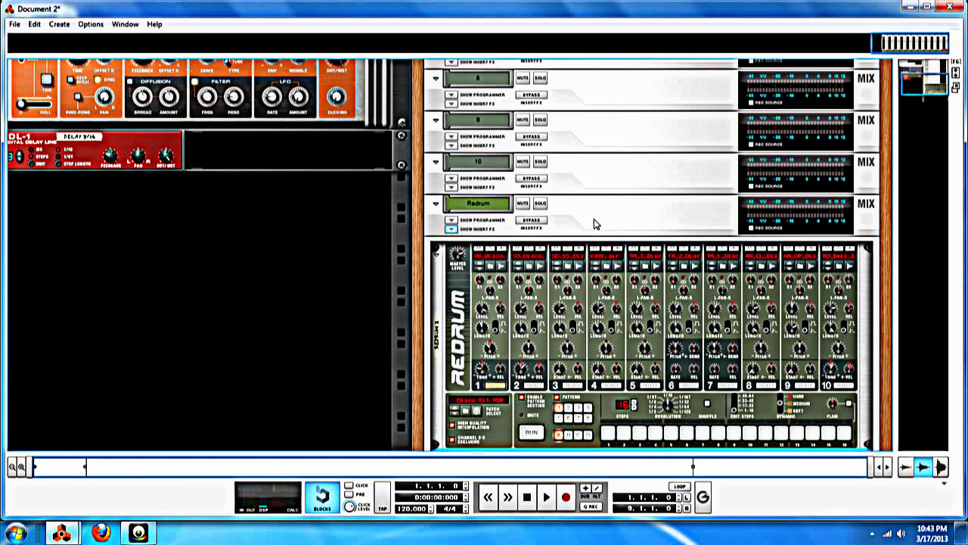
{"action": "scroll", "coordinate": [593, 223], "scroll_direction": "up", "scroll_amount": 3}
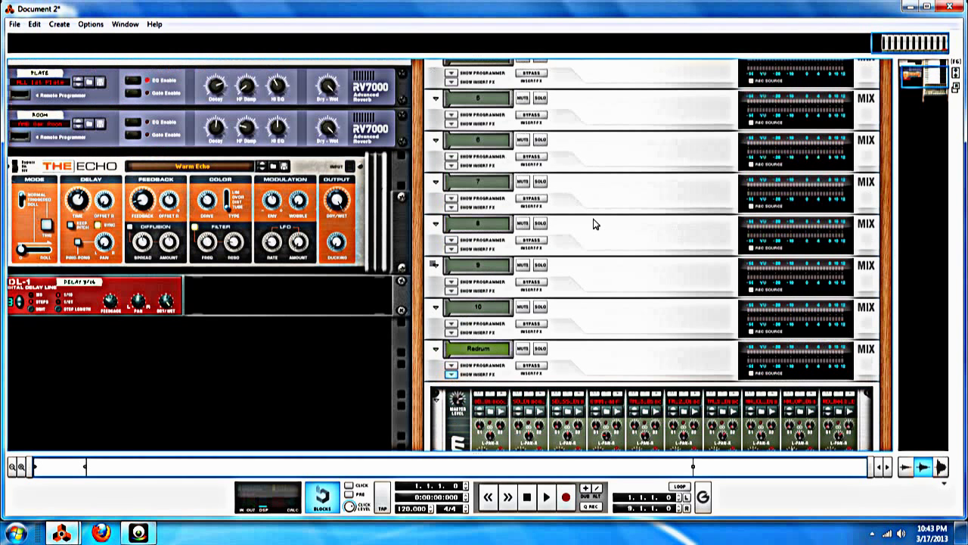
{"action": "scroll", "coordinate": [594, 224], "scroll_direction": "up", "scroll_amount": 3}
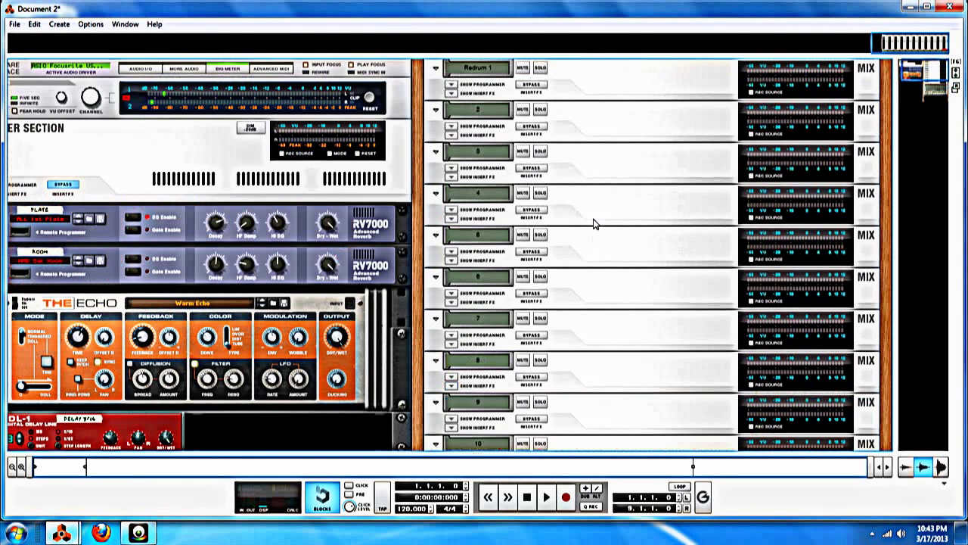
{"action": "scroll", "coordinate": [594, 108], "scroll_direction": "down", "scroll_amount": 8}
Flip the rack and cable the first Redrum drum outputs into mixer channel 10 and the next channel
{"action": "key", "text": "Tab"}
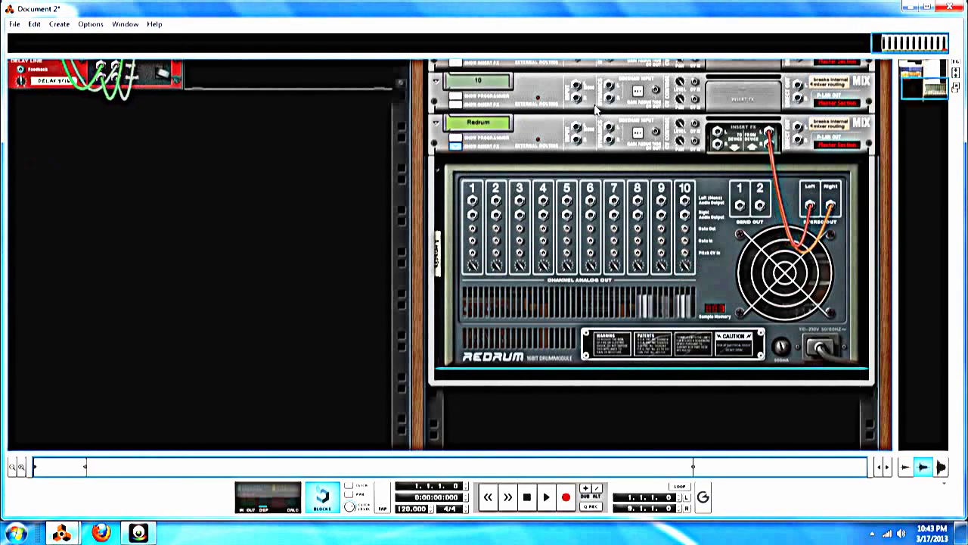
{"action": "scroll", "coordinate": [587, 148], "scroll_direction": "up", "scroll_amount": 3}
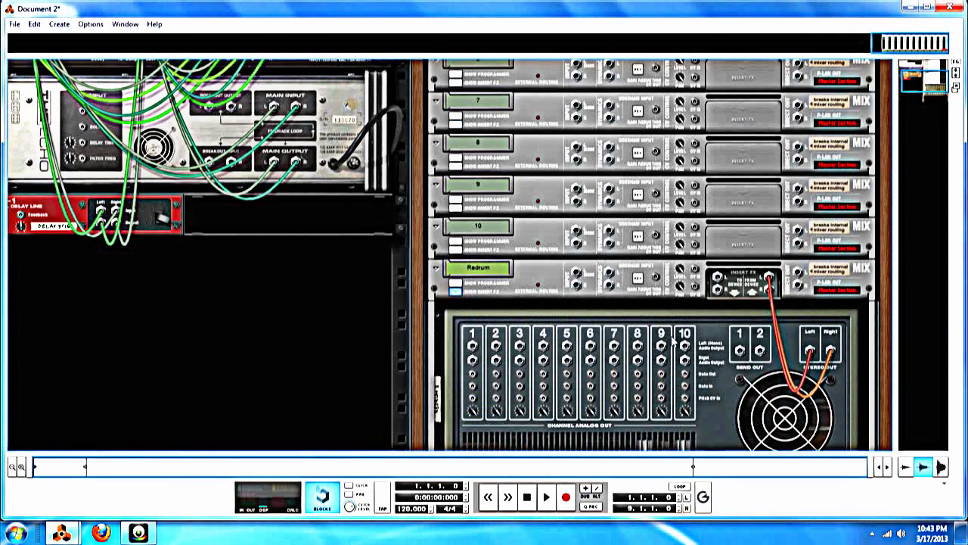
{"action": "left_click_drag", "start_coordinate": [663, 334], "coordinate": [576, 234]}
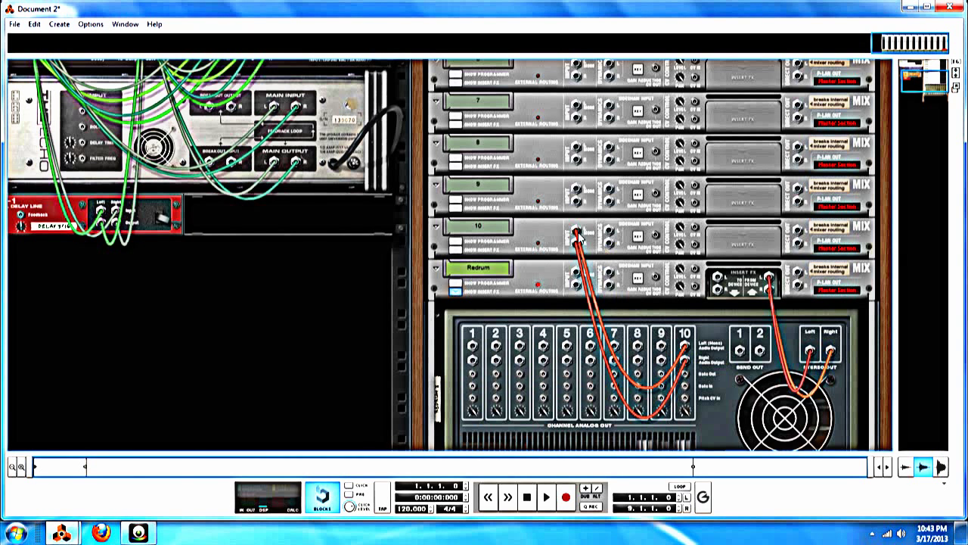
{"action": "left_click_drag", "start_coordinate": [576, 234], "coordinate": [576, 147]}
{"action": "scroll", "coordinate": [550, 175], "scroll_direction": "up", "scroll_amount": 2}
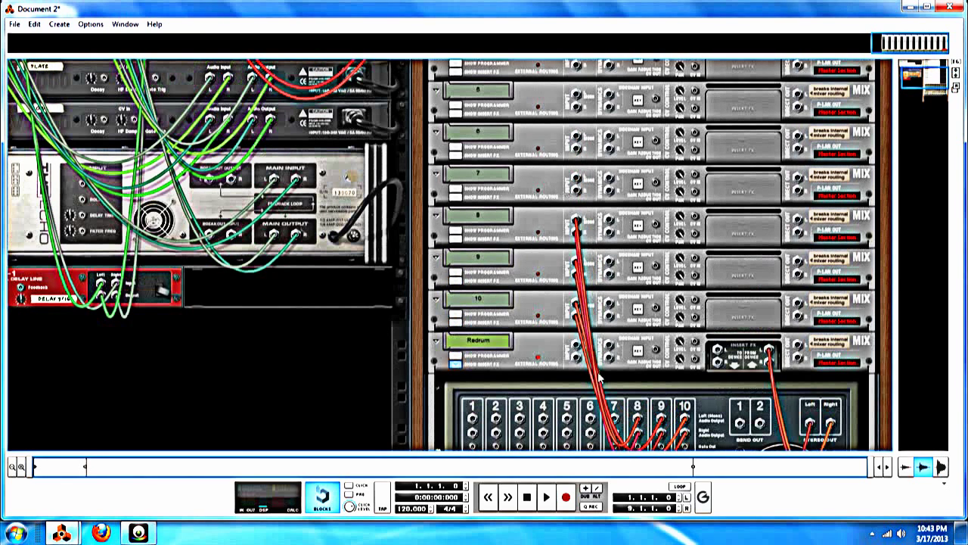
Cable drum outputs 7, 6, 5 and 3 into their matching mixer channels, then flip the rack back
{"action": "left_click_drag", "start_coordinate": [617, 422], "coordinate": [577, 191]}
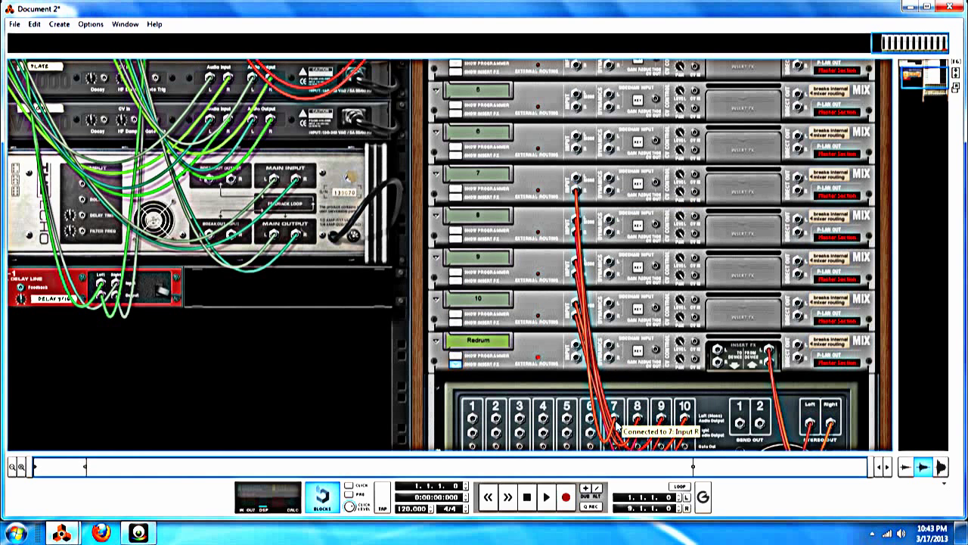
{"action": "left_click_drag", "start_coordinate": [619, 428], "coordinate": [577, 181]}
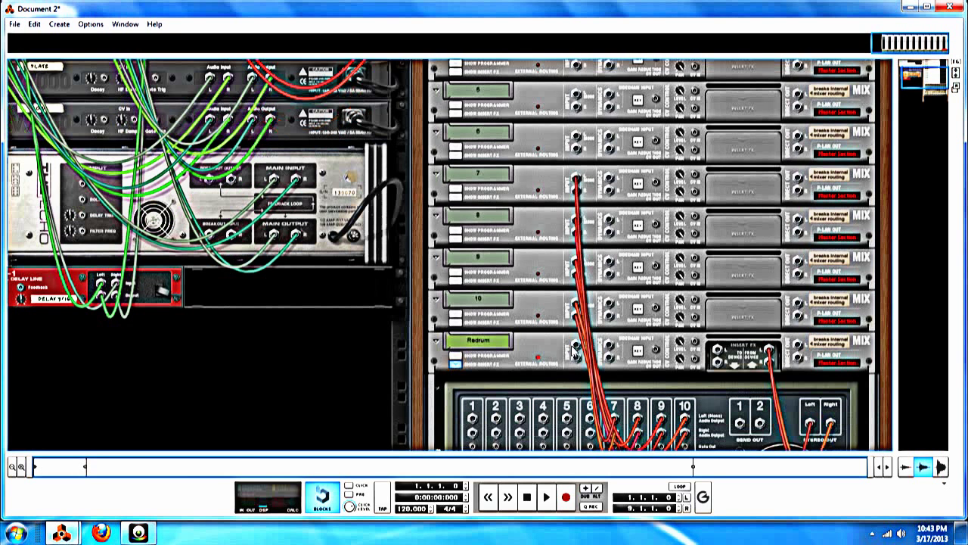
{"action": "left_click_drag", "start_coordinate": [590, 424], "coordinate": [577, 138]}
{"action": "left_click_drag", "start_coordinate": [566, 424], "coordinate": [575, 98]}
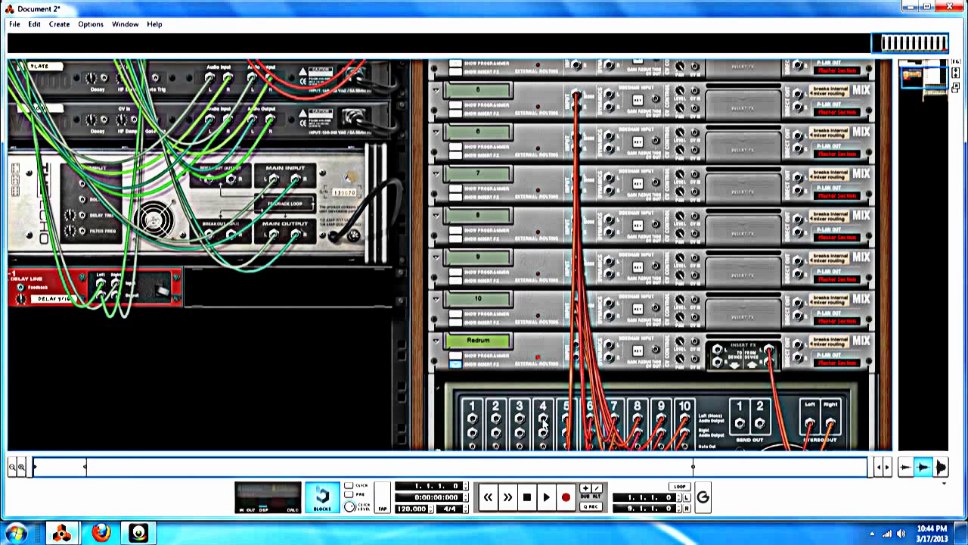
{"action": "mouse_move", "coordinate": [543, 425]}
{"action": "left_mouse_down"}
{"action": "mouse_move", "coordinate": [558, 118]}
{"action": "mouse_move", "coordinate": [569, 95]}
{"action": "mouse_move", "coordinate": [578, 135]}
{"action": "mouse_move", "coordinate": [577, 106]}
{"action": "mouse_move", "coordinate": [533, 458]}
{"action": "mouse_move", "coordinate": [542, 435]}
{"action": "left_mouse_up"}
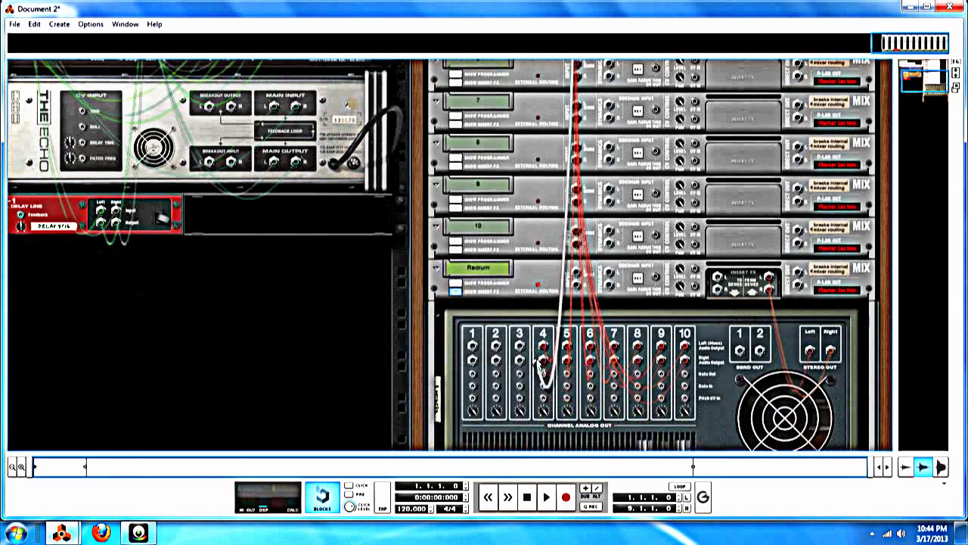
{"action": "left_click_drag", "start_coordinate": [541, 363], "coordinate": [575, 117]}
{"action": "left_click_drag", "start_coordinate": [578, 76], "coordinate": [473, 348]}
{"action": "key", "text": "Tab"}
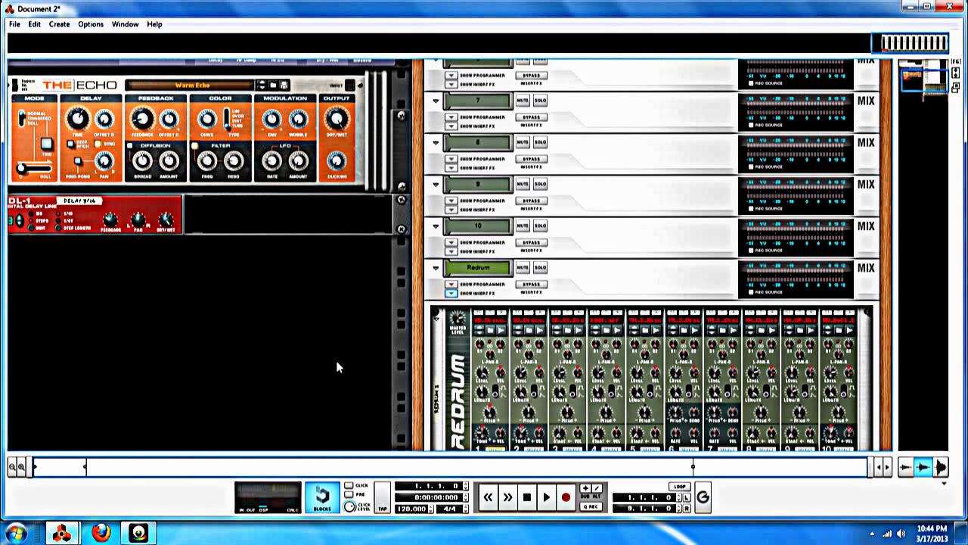
Fold mixer channels Redrum 1 through 10 into compact single-row strips
{"action": "scroll", "coordinate": [338, 366], "scroll_direction": "up", "scroll_amount": 10}
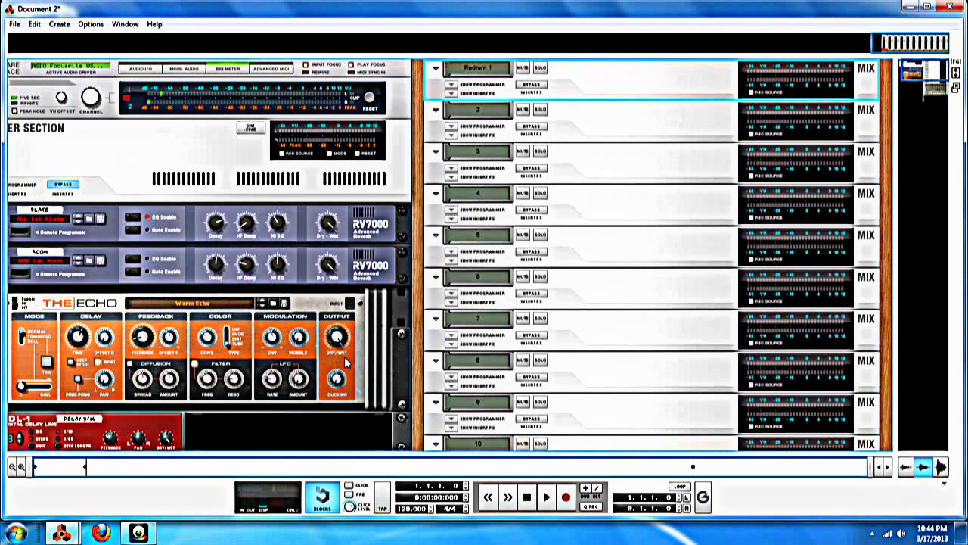
{"action": "scroll", "coordinate": [642, 264], "scroll_direction": "down", "scroll_amount": 3}
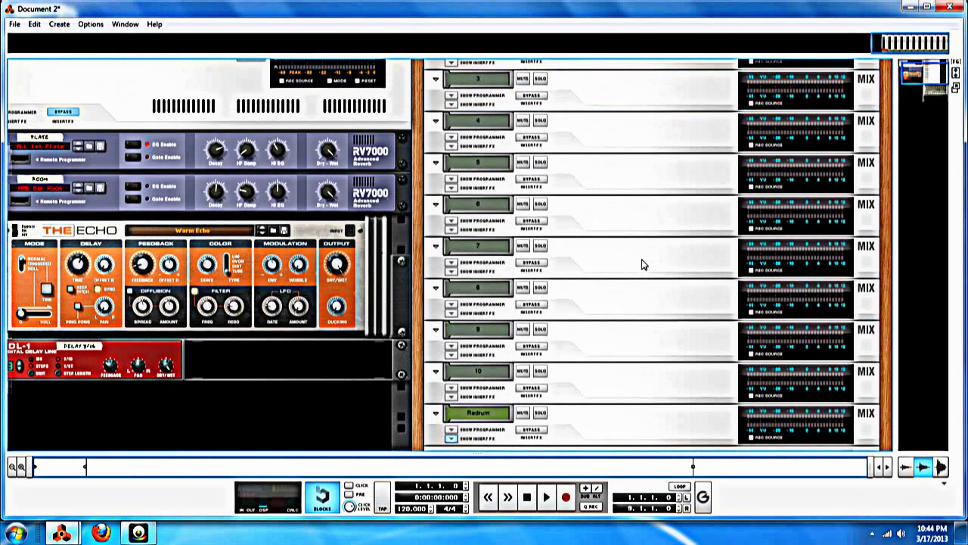
{"action": "scroll", "coordinate": [641, 264], "scroll_direction": "down", "scroll_amount": 4}
{"action": "scroll", "coordinate": [641, 264], "scroll_direction": "up", "scroll_amount": 6}
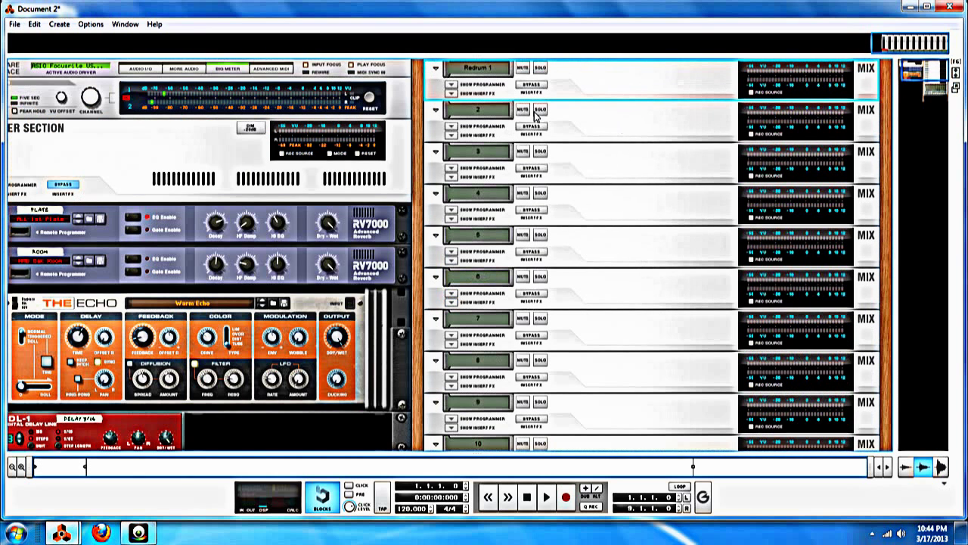
{"action": "left_click", "coordinate": [436, 70]}
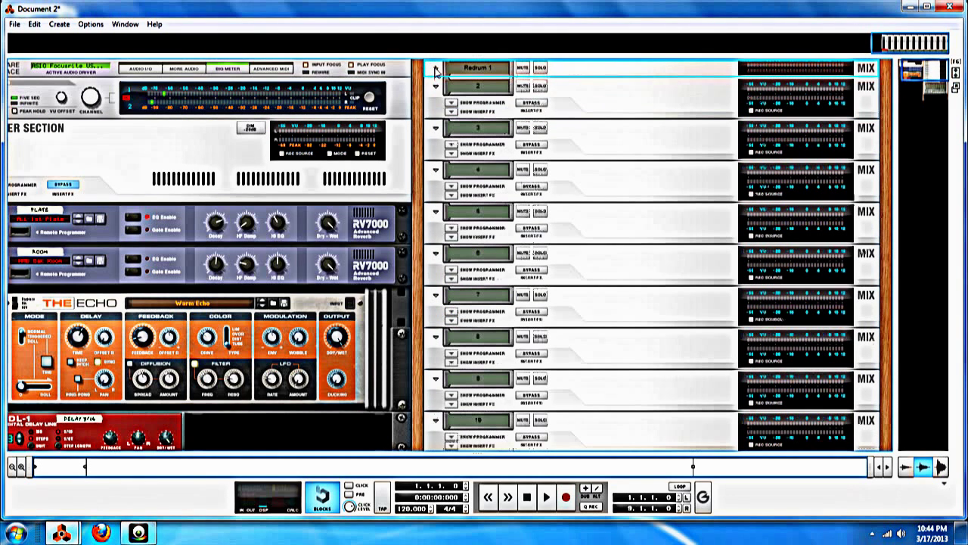
{"action": "left_click", "coordinate": [436, 87]}
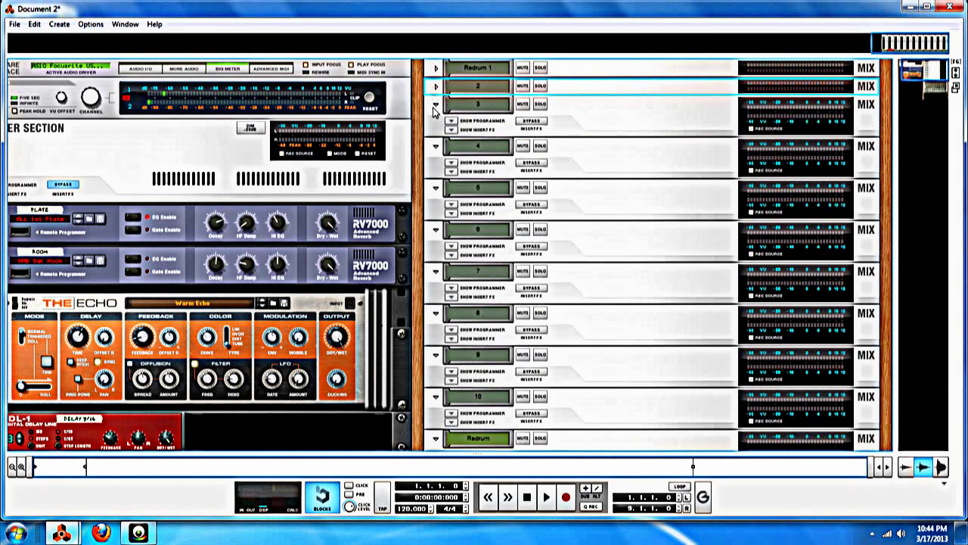
{"action": "left_click", "coordinate": [435, 106]}
{"action": "left_click", "coordinate": [435, 122]}
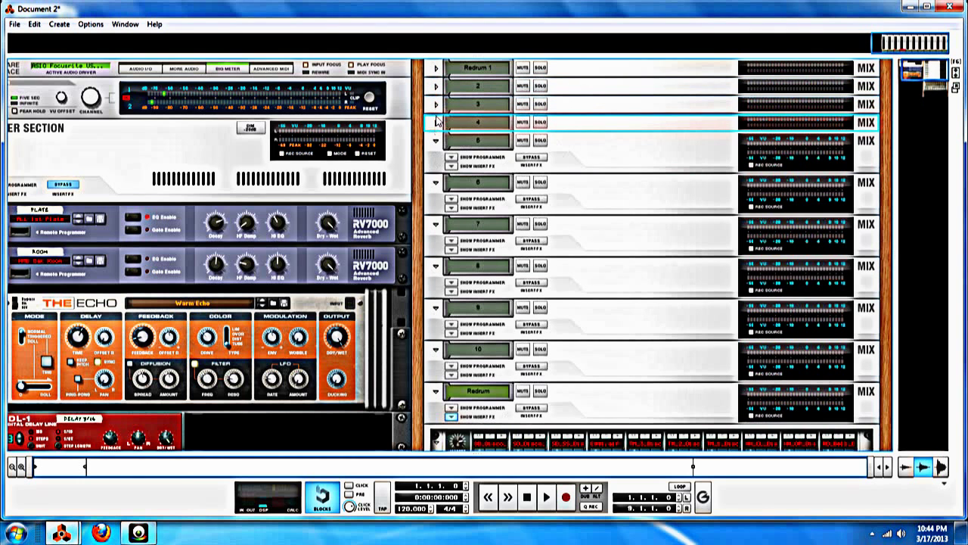
{"action": "left_click", "coordinate": [436, 141]}
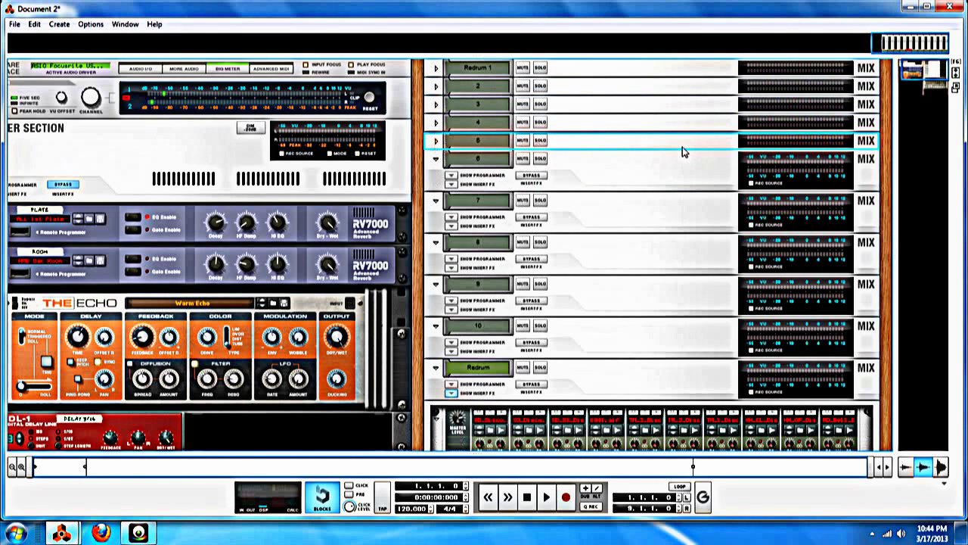
{"action": "left_click", "coordinate": [436, 158]}
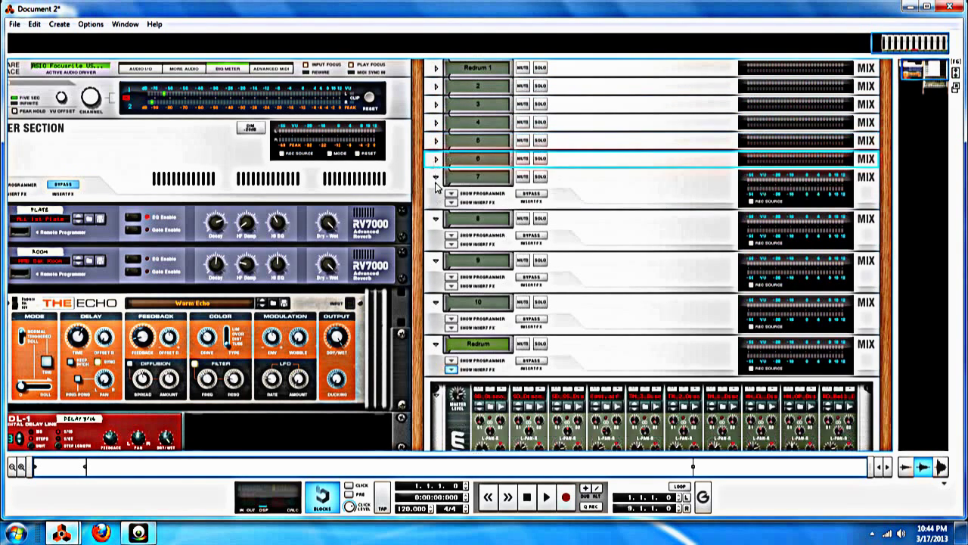
{"action": "left_click", "coordinate": [435, 177]}
{"action": "left_click", "coordinate": [436, 195]}
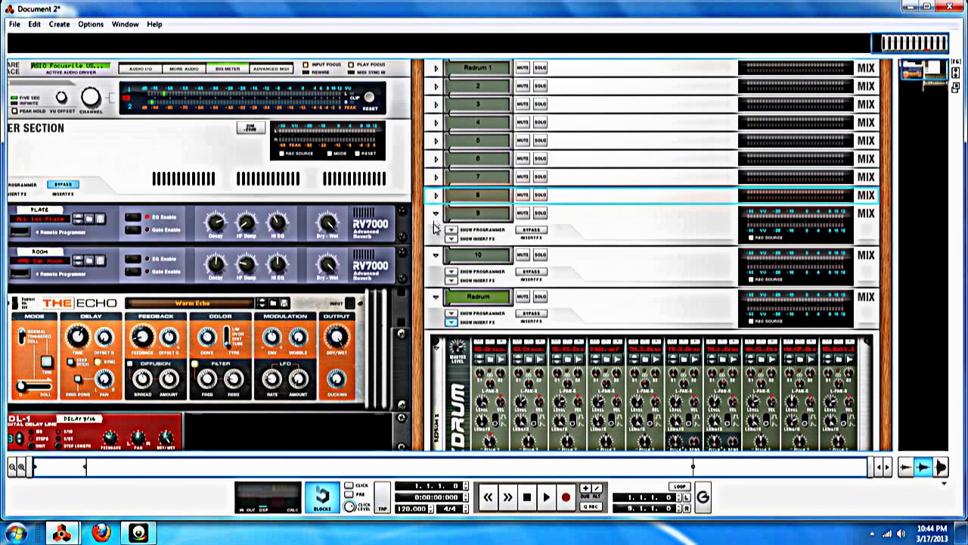
{"action": "left_click", "coordinate": [435, 215]}
{"action": "left_click", "coordinate": [435, 233]}
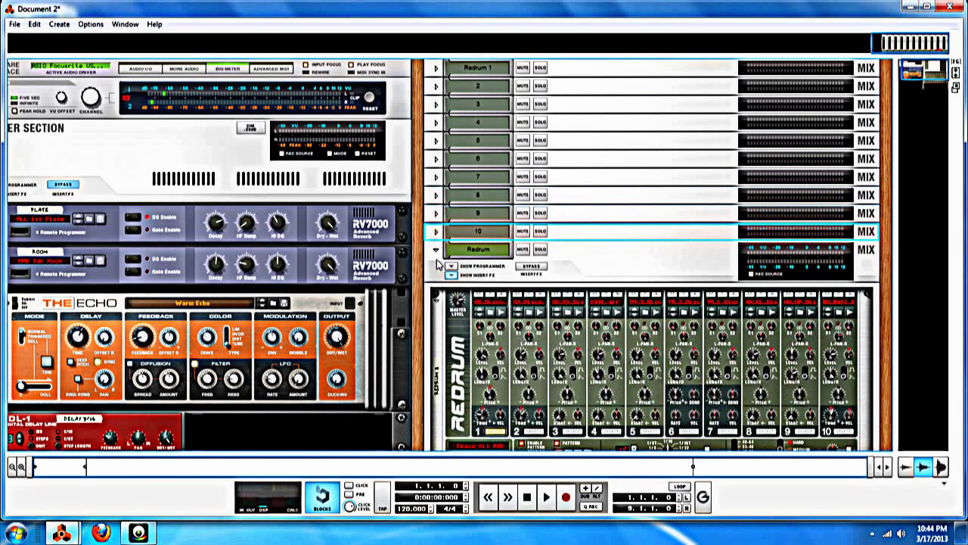
Collapse and then re-expand the Redrum mixer channel so the drum machine is shown
{"action": "left_click", "coordinate": [435, 250]}
{"action": "left_click", "coordinate": [436, 252]}
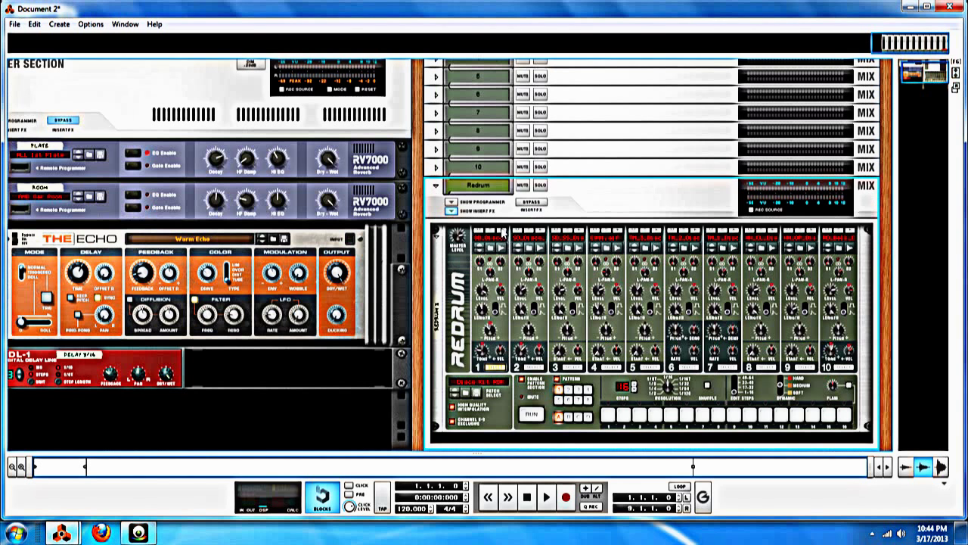
{"action": "scroll", "coordinate": [524, 172], "scroll_direction": "up", "scroll_amount": 2}
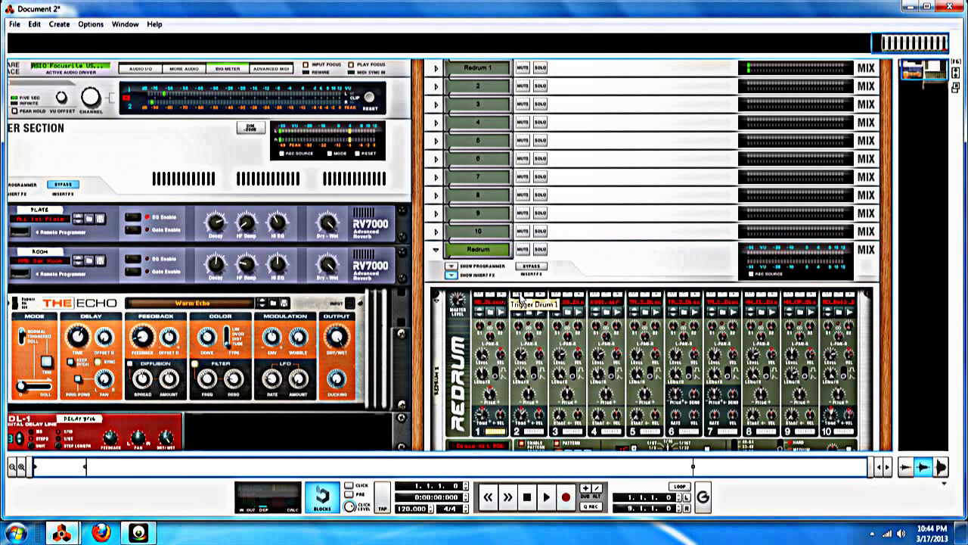
{"action": "left_click", "coordinate": [545, 296]}
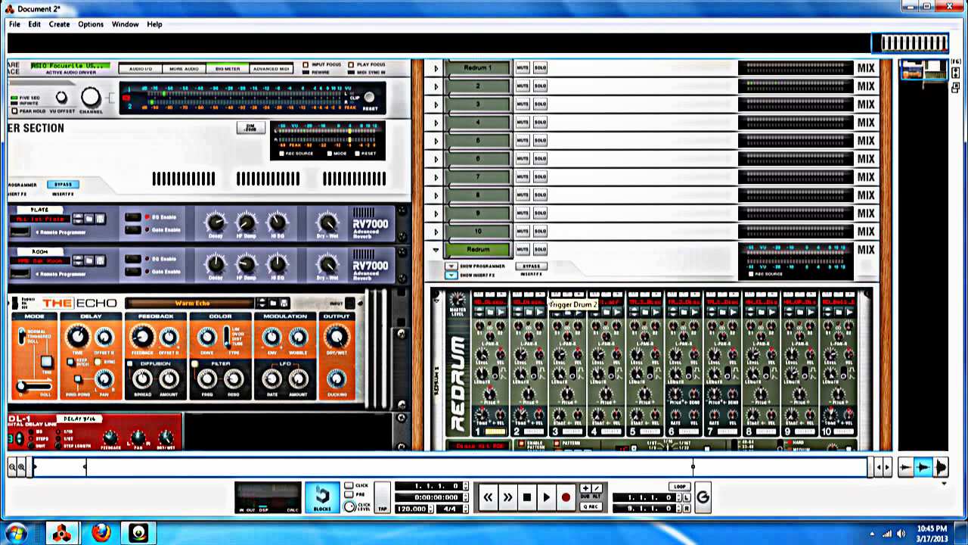
{"action": "left_click", "coordinate": [583, 296]}
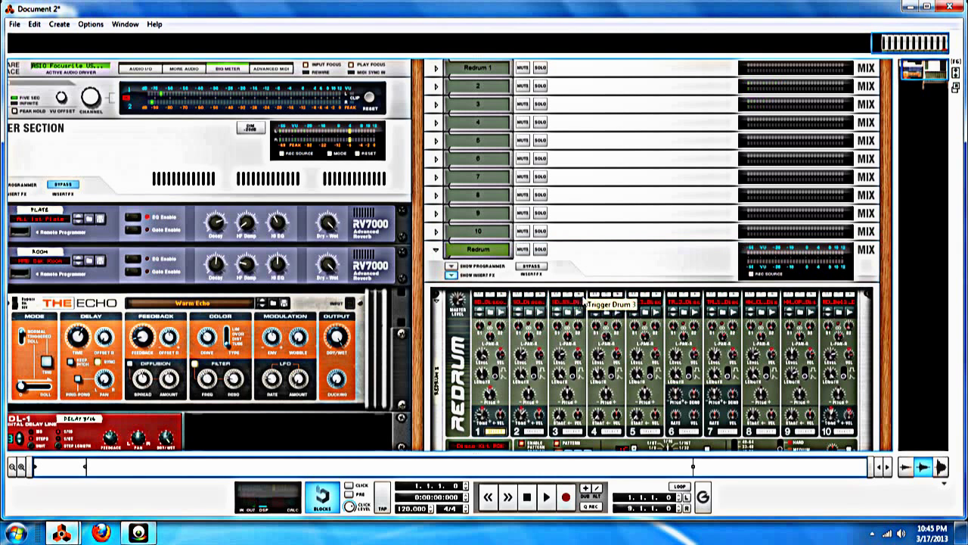
{"action": "left_click", "coordinate": [616, 299]}
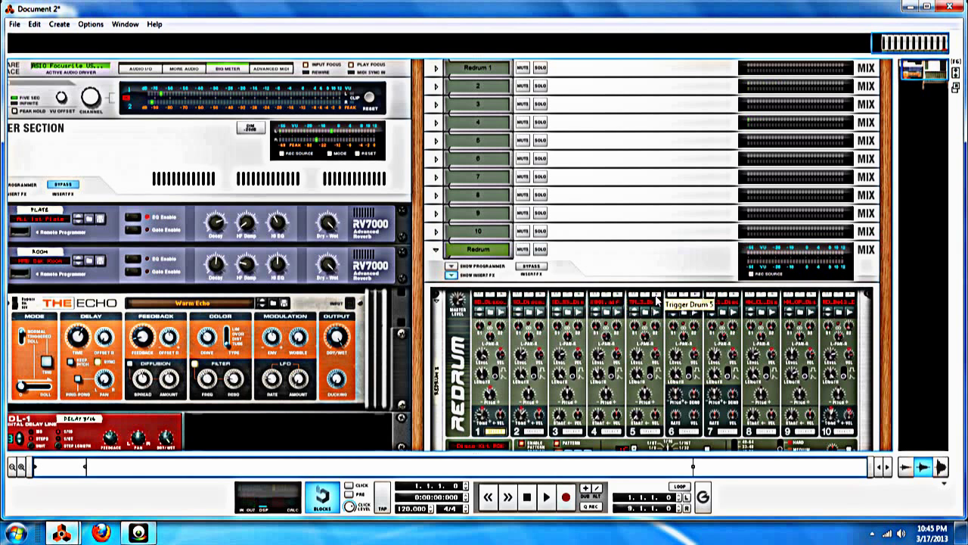
{"action": "left_click", "coordinate": [659, 299]}
{"action": "left_click", "coordinate": [697, 299]}
{"action": "left_click", "coordinate": [734, 297]}
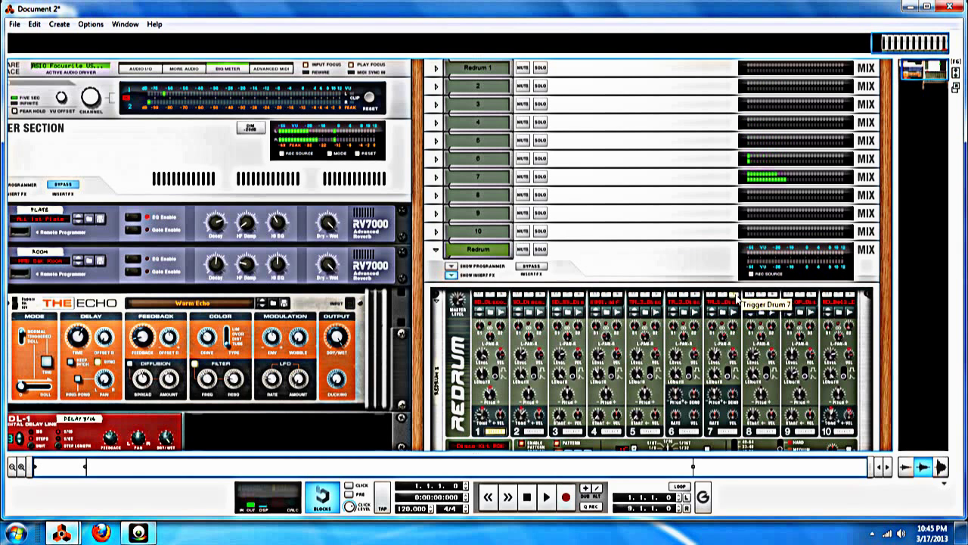
{"action": "left_click", "coordinate": [772, 298]}
{"action": "left_click", "coordinate": [811, 298]}
{"action": "left_click", "coordinate": [852, 297]}
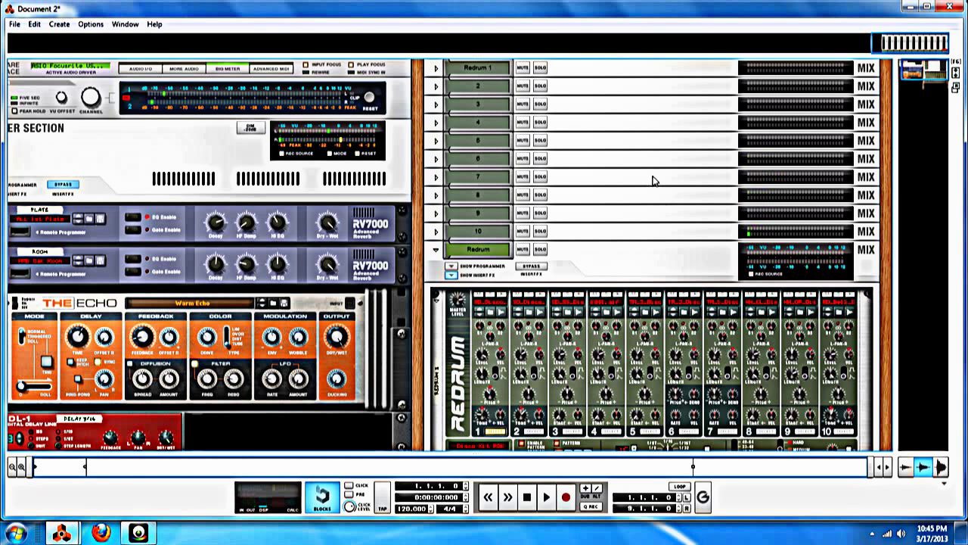
{"action": "scroll", "coordinate": [655, 180], "scroll_direction": "down", "scroll_amount": 3}
{"action": "scroll", "coordinate": [655, 180], "scroll_direction": "down", "scroll_amount": 2}
{"action": "scroll", "coordinate": [655, 180], "scroll_direction": "up", "scroll_amount": 5}
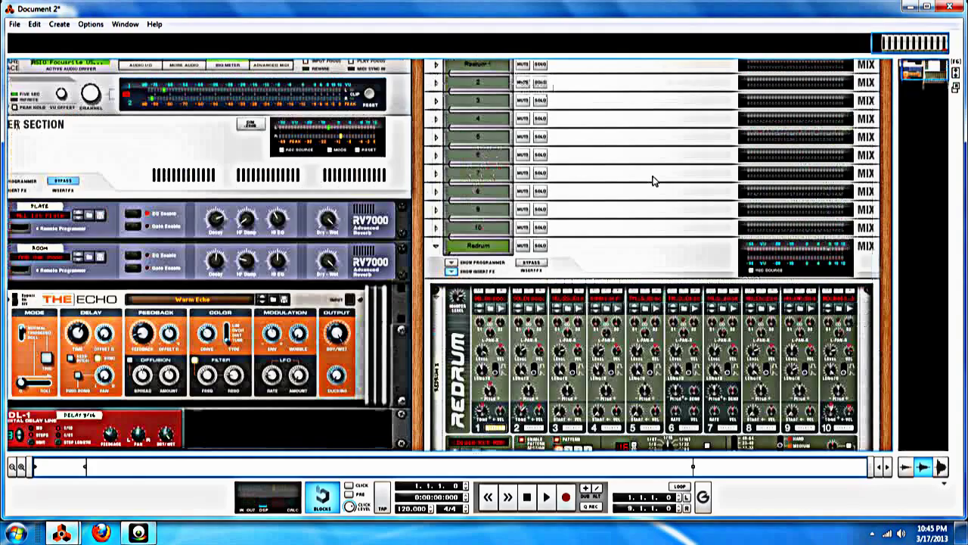
{"action": "scroll", "coordinate": [655, 180], "scroll_direction": "up", "scroll_amount": 1}
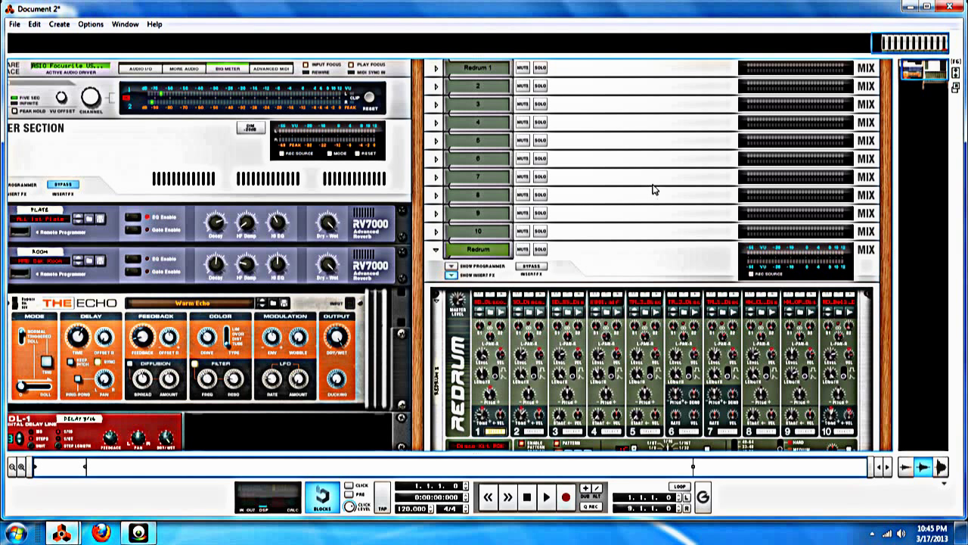
Trigger drum 5, program hits on steps 2, 4 and 6, and start the pattern running
{"action": "left_click", "coordinate": [658, 296]}
{"action": "scroll", "coordinate": [560, 341], "scroll_direction": "down", "scroll_amount": 2}
{"action": "scroll", "coordinate": [559, 342], "scroll_direction": "down", "scroll_amount": 1}
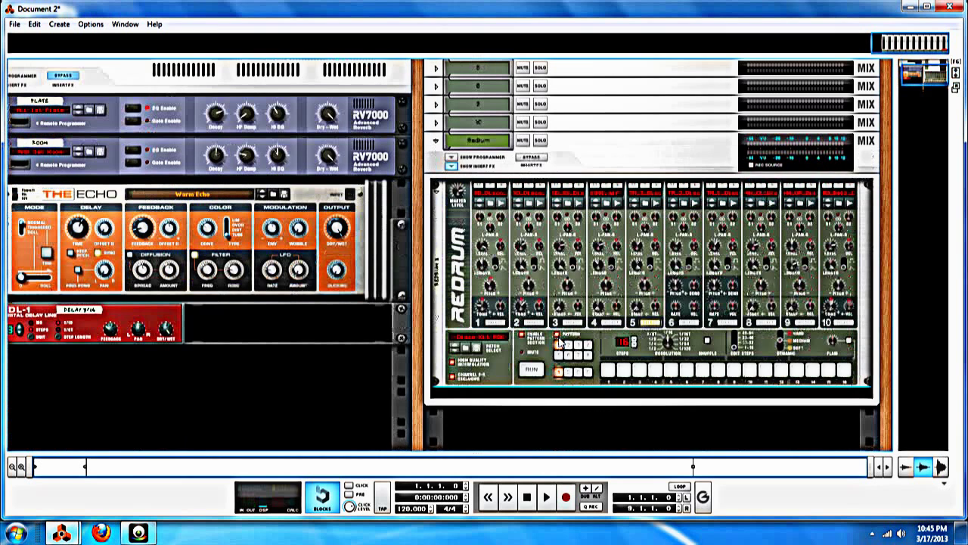
{"action": "left_click", "coordinate": [624, 370]}
{"action": "left_click", "coordinate": [655, 370]}
{"action": "left_click", "coordinate": [688, 370]}
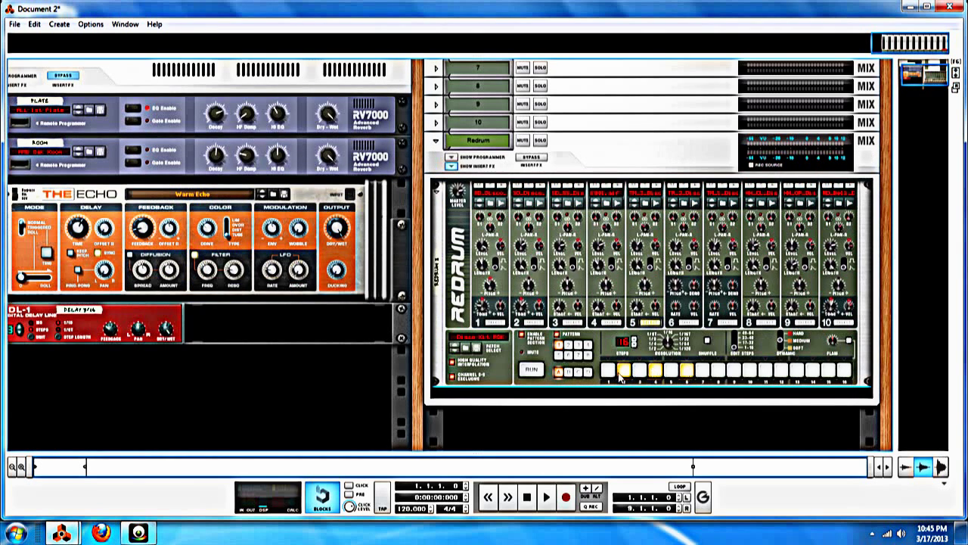
{"action": "left_click", "coordinate": [531, 369]}
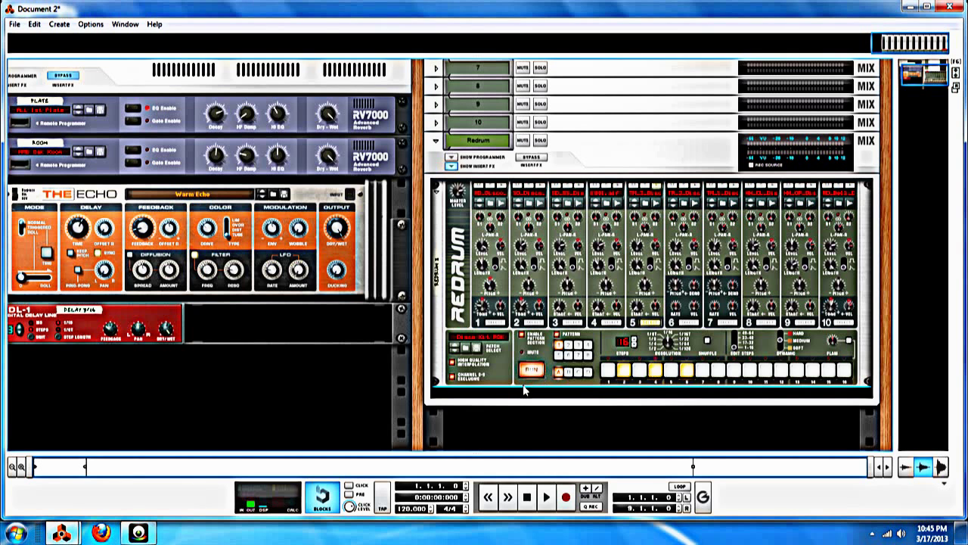
{"action": "scroll", "coordinate": [525, 389], "scroll_direction": "up", "scroll_amount": 3}
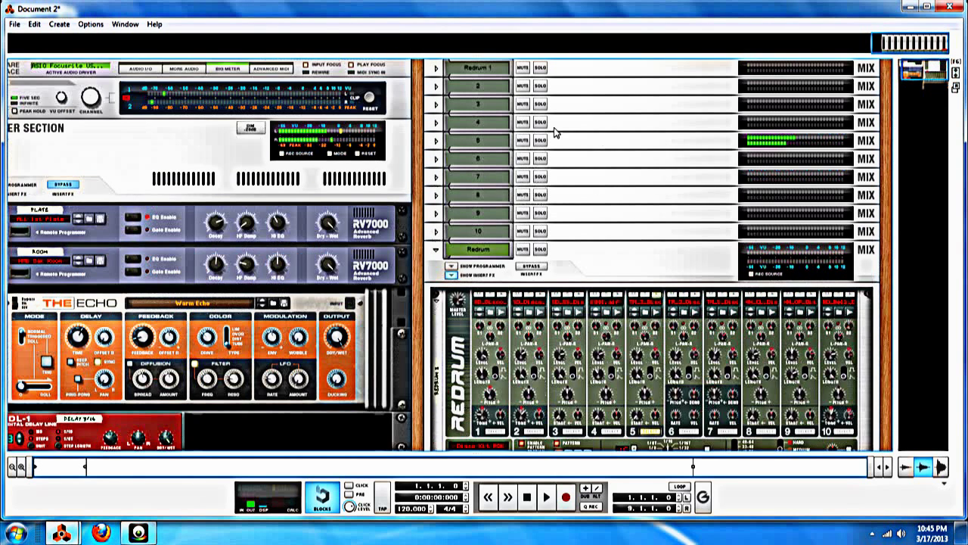
Insert a Pulveriser Demolition from Creative FX into mixer channel 5's insert effects area
{"action": "left_click", "coordinate": [437, 142]}
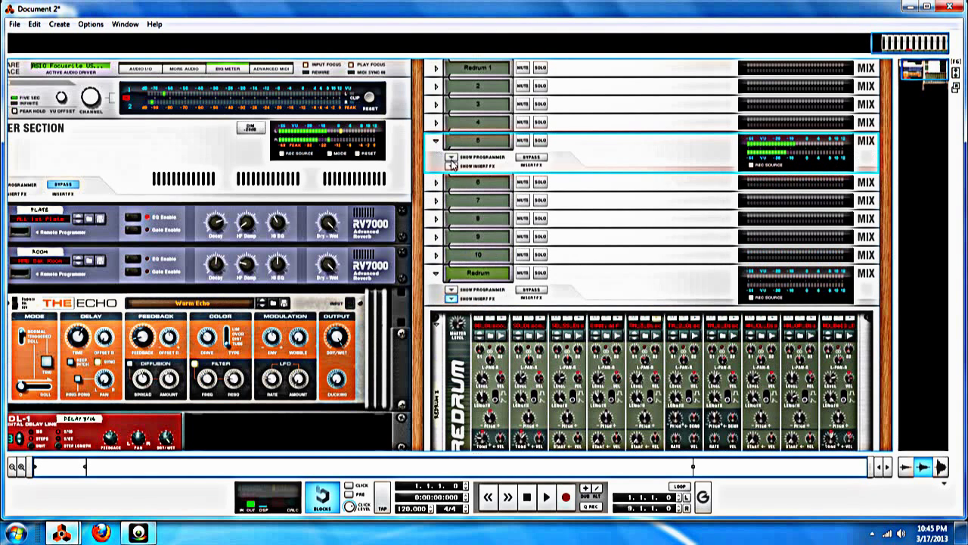
{"action": "left_click", "coordinate": [450, 165]}
{"action": "left_click", "coordinate": [476, 185]}
{"action": "right_click", "coordinate": [476, 186]}
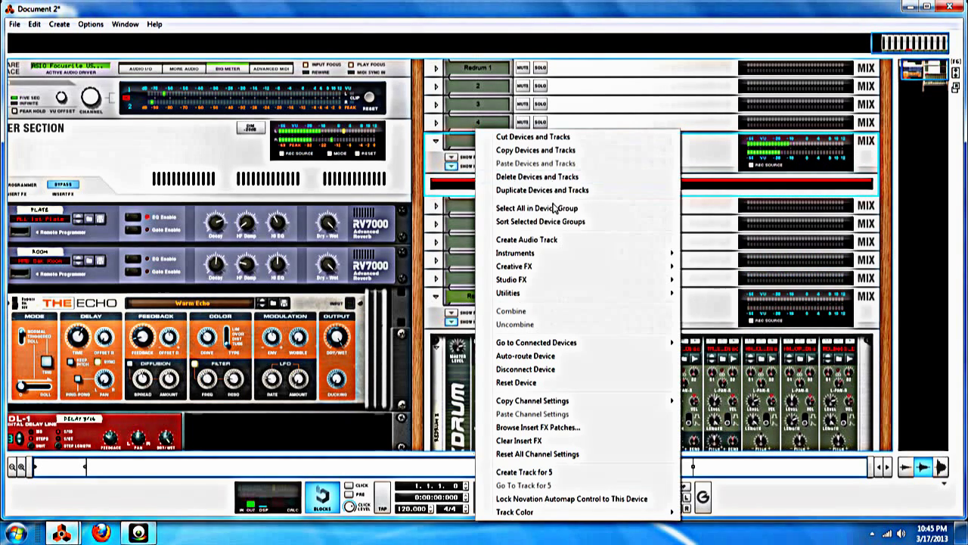
{"action": "mouse_move", "coordinate": [554, 256]}
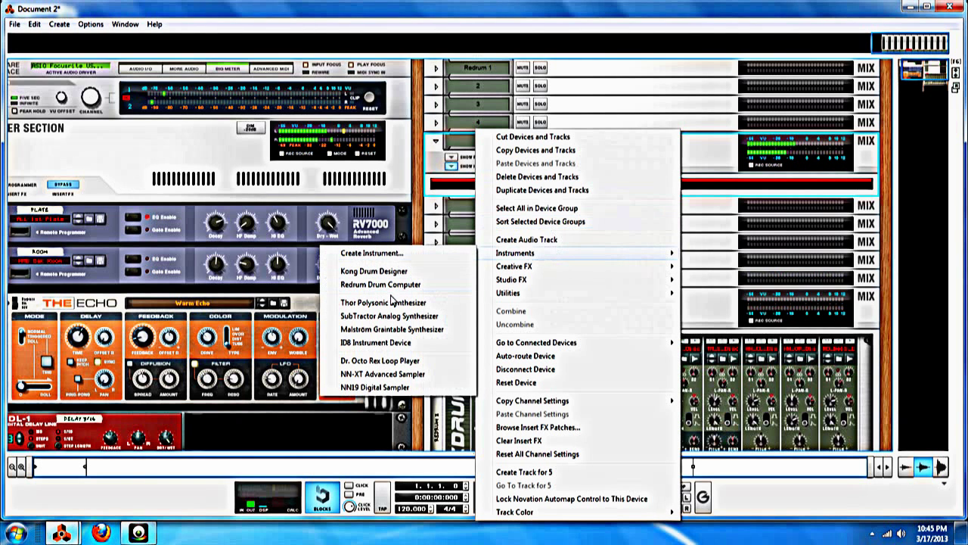
{"action": "mouse_move", "coordinate": [517, 271]}
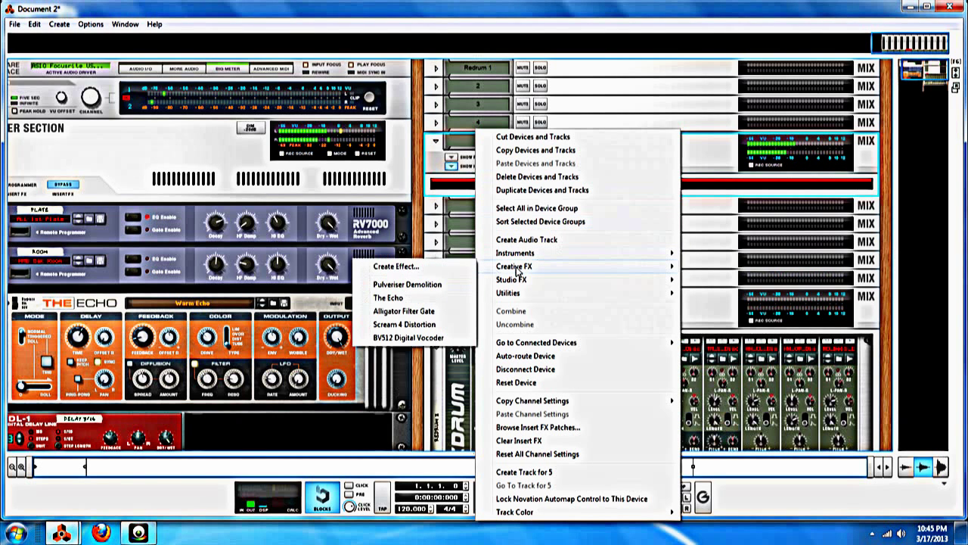
{"action": "left_click", "coordinate": [436, 284]}
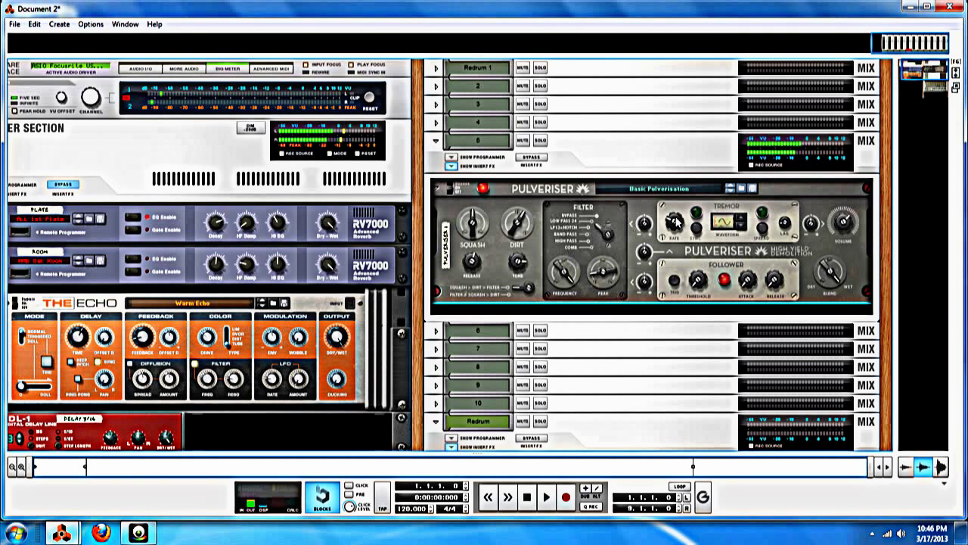
Audition Bass Pressure and Bass Toner, then load Collossal Guitar Fuzz into the Pulveriser
{"action": "left_click", "coordinate": [741, 188]}
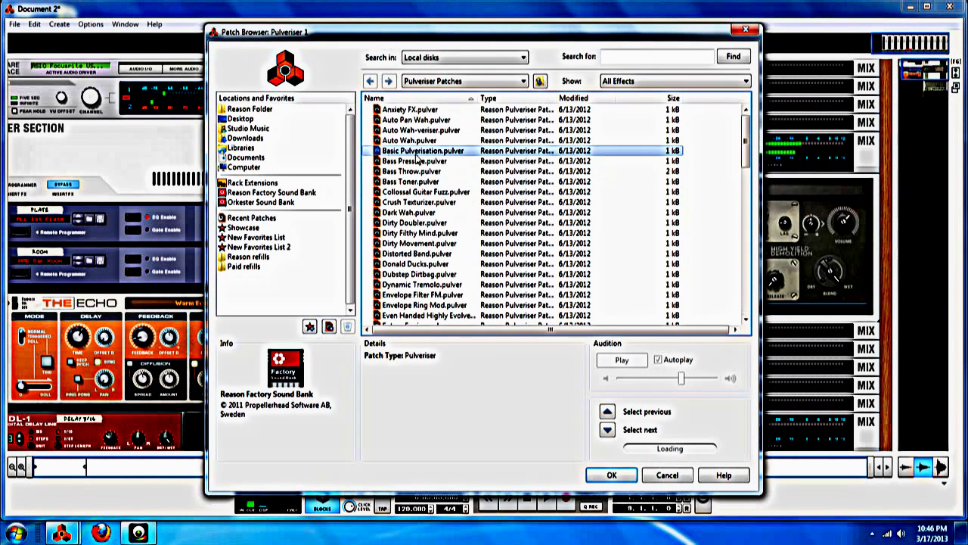
{"action": "left_click", "coordinate": [415, 165]}
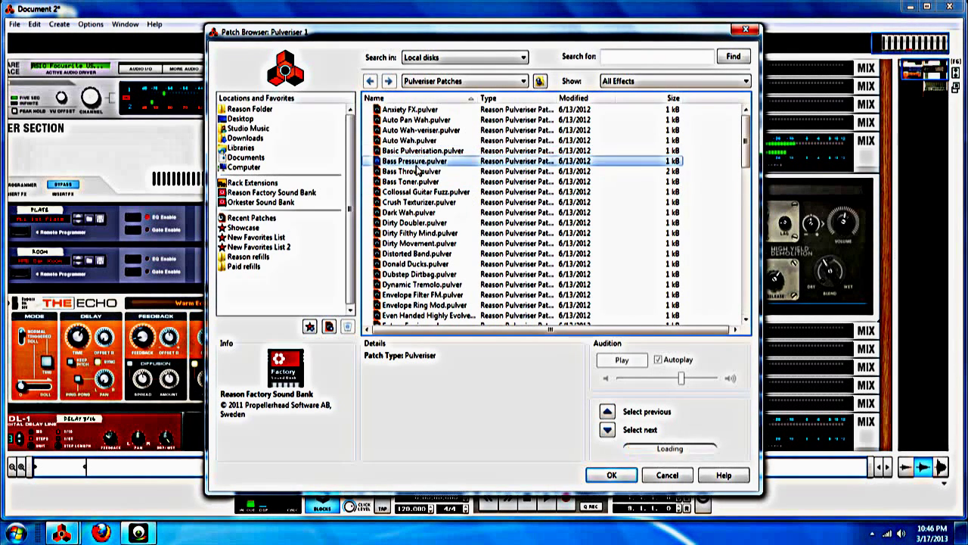
{"action": "left_click", "coordinate": [416, 182]}
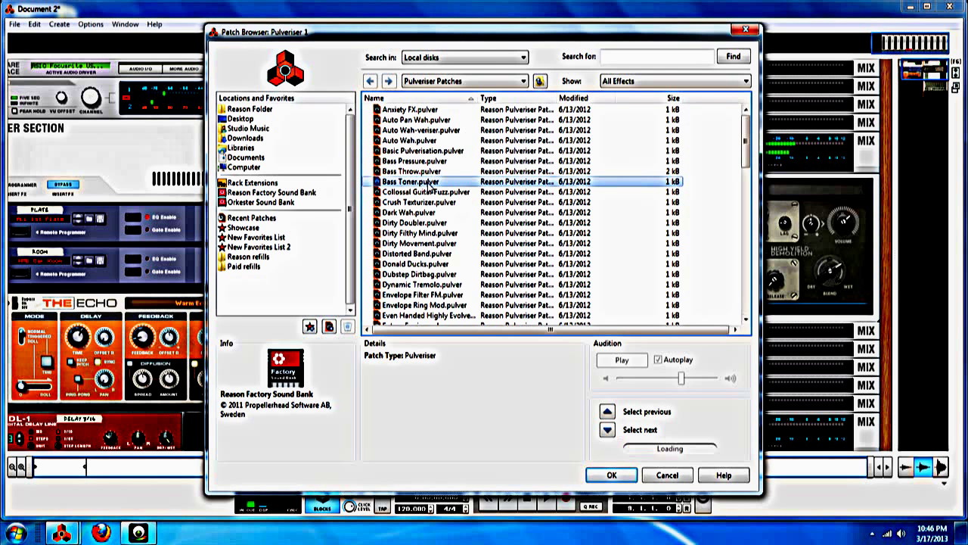
{"action": "left_click", "coordinate": [429, 193]}
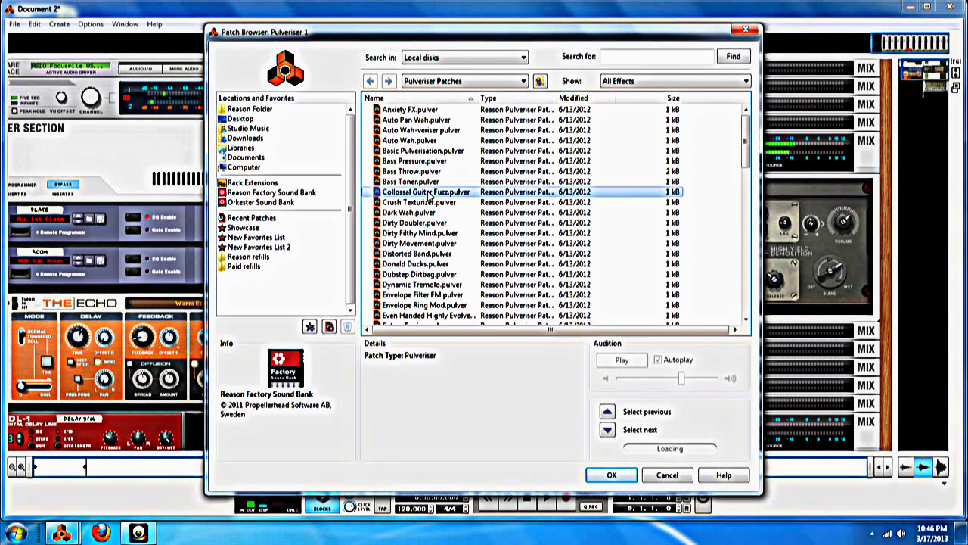
{"action": "double_click", "coordinate": [429, 195]}
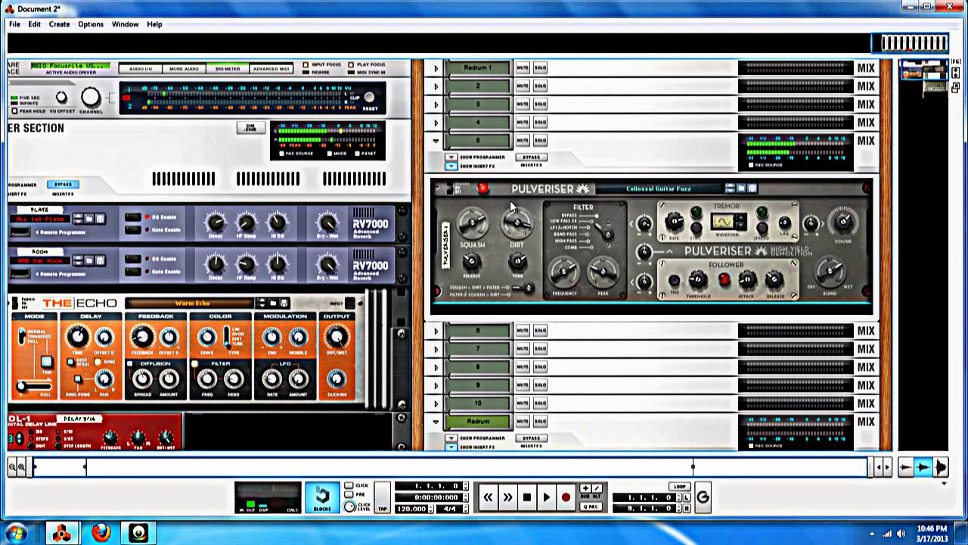
Audition drum 2 through the Pulveriser and toggle pattern steps 3, 5 and 1
{"action": "scroll", "coordinate": [513, 207], "scroll_direction": "down", "scroll_amount": 5}
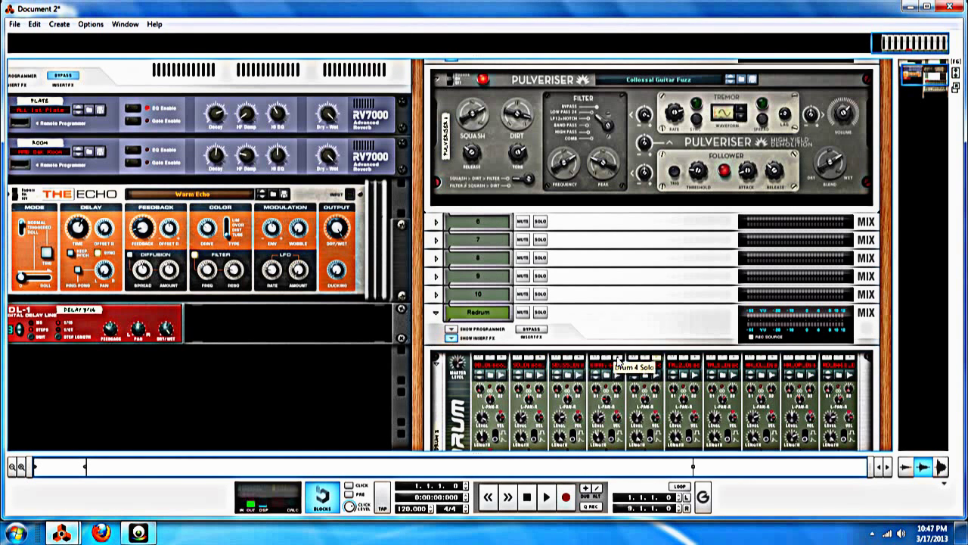
{"action": "left_click", "coordinate": [539, 358]}
{"action": "scroll", "coordinate": [539, 362], "scroll_direction": "down", "scroll_amount": 3}
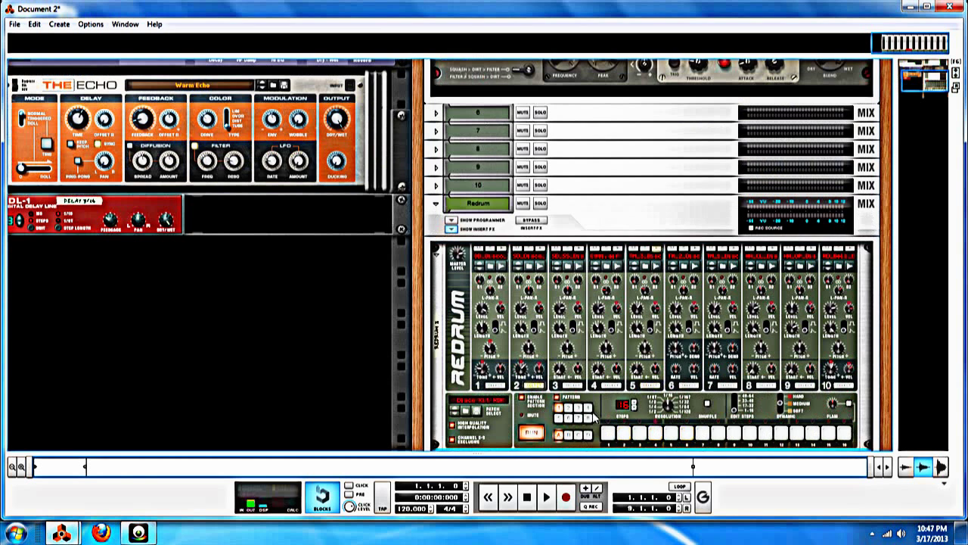
{"action": "left_click", "coordinate": [639, 435]}
{"action": "left_click", "coordinate": [670, 435]}
{"action": "left_click", "coordinate": [610, 434]}
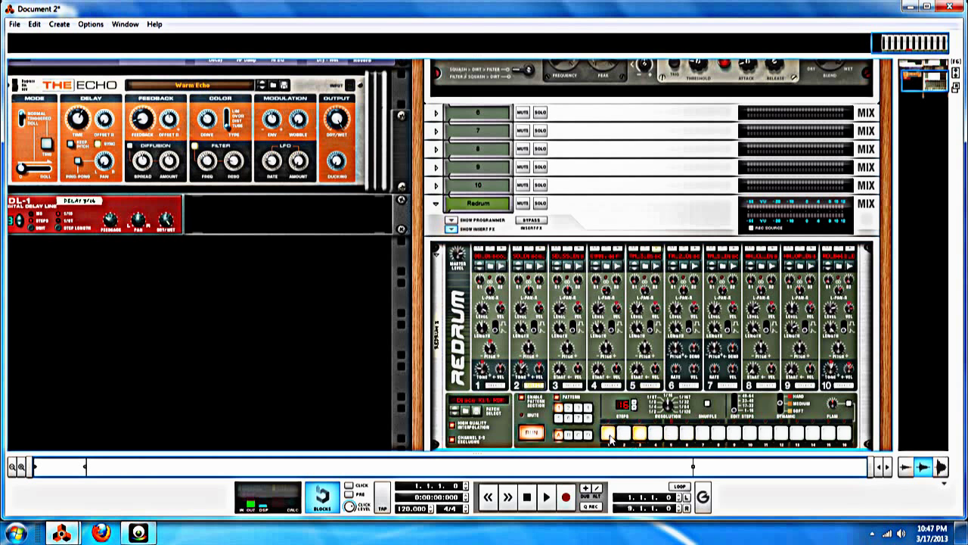
{"action": "scroll", "coordinate": [588, 249], "scroll_direction": "up", "scroll_amount": 5}
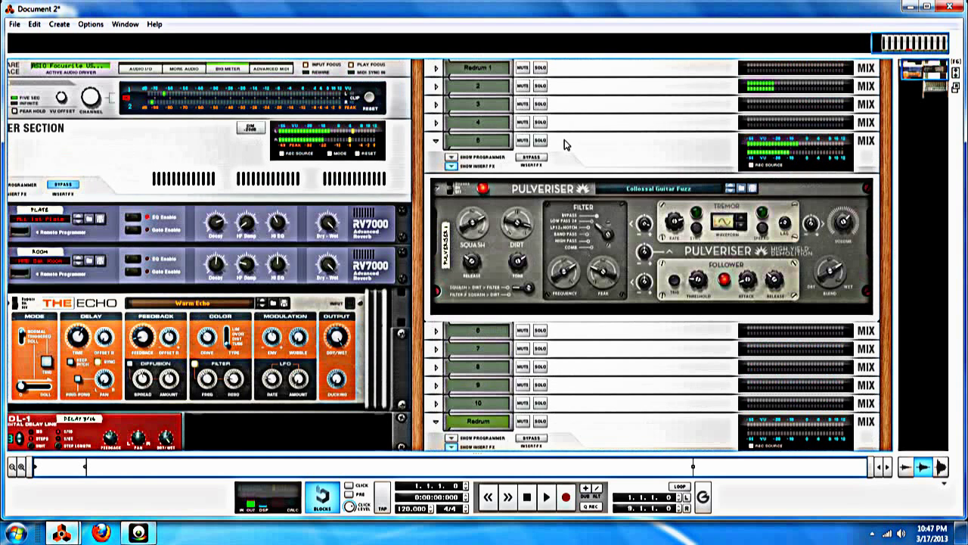
Add The Echo from Creative FX as an insert effect on mixer channel 2
{"action": "left_click", "coordinate": [437, 86]}
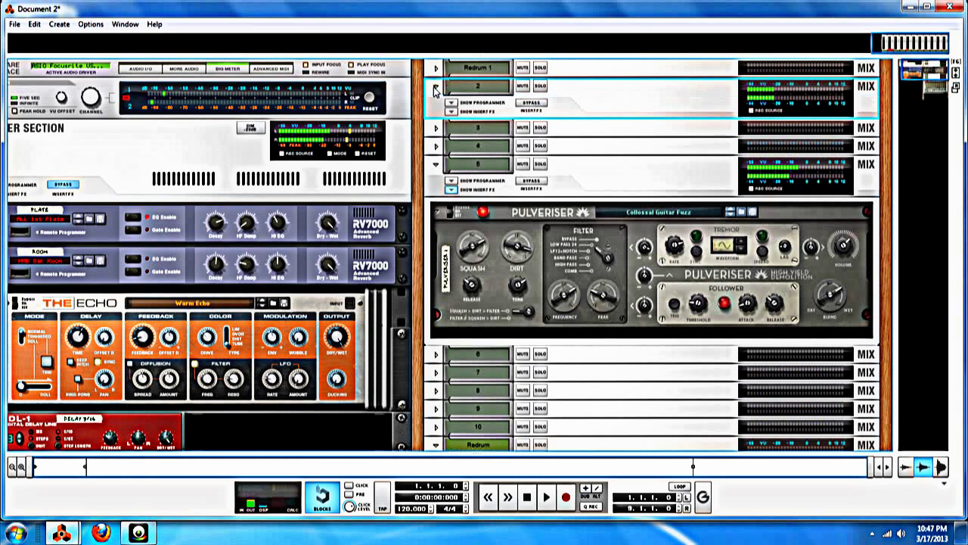
{"action": "left_click", "coordinate": [453, 112]}
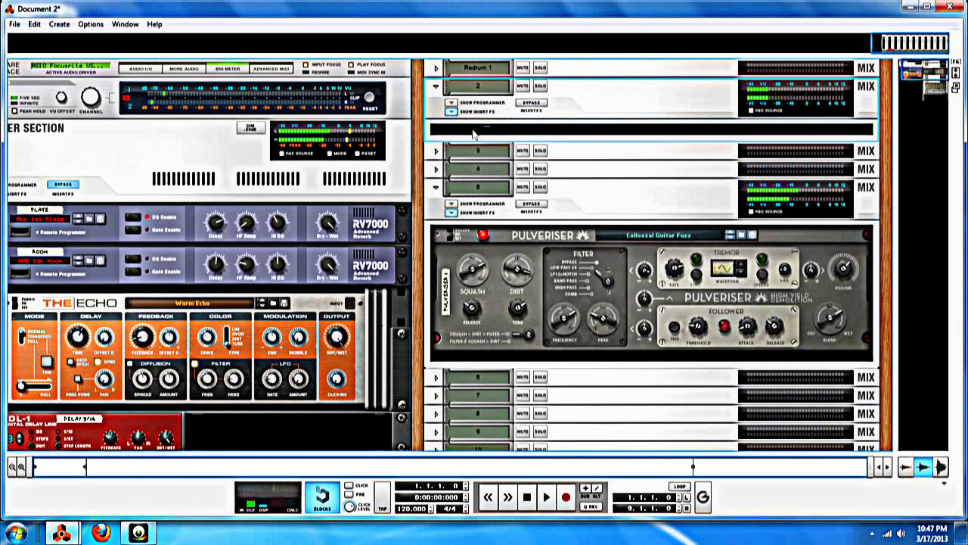
{"action": "right_click", "coordinate": [473, 134]}
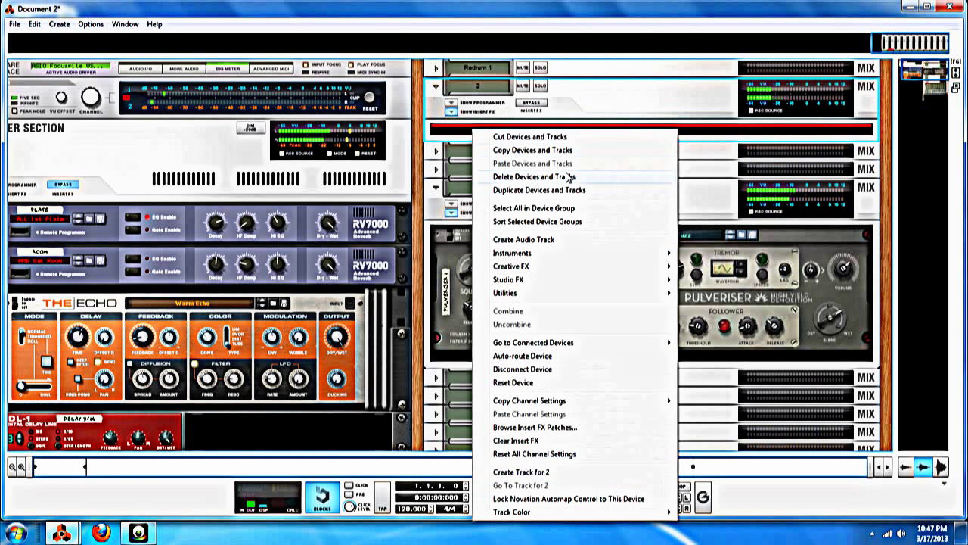
{"action": "mouse_move", "coordinate": [562, 266]}
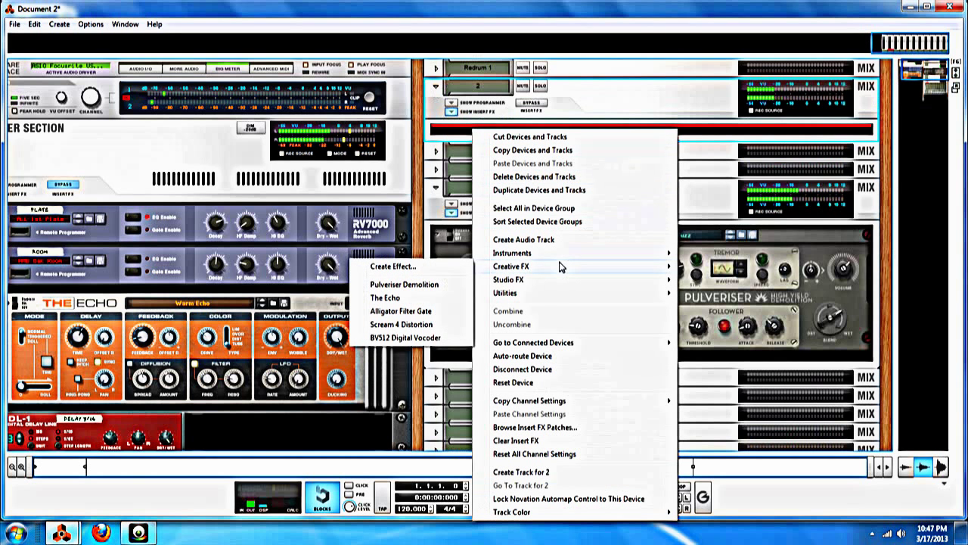
{"action": "left_click", "coordinate": [390, 299]}
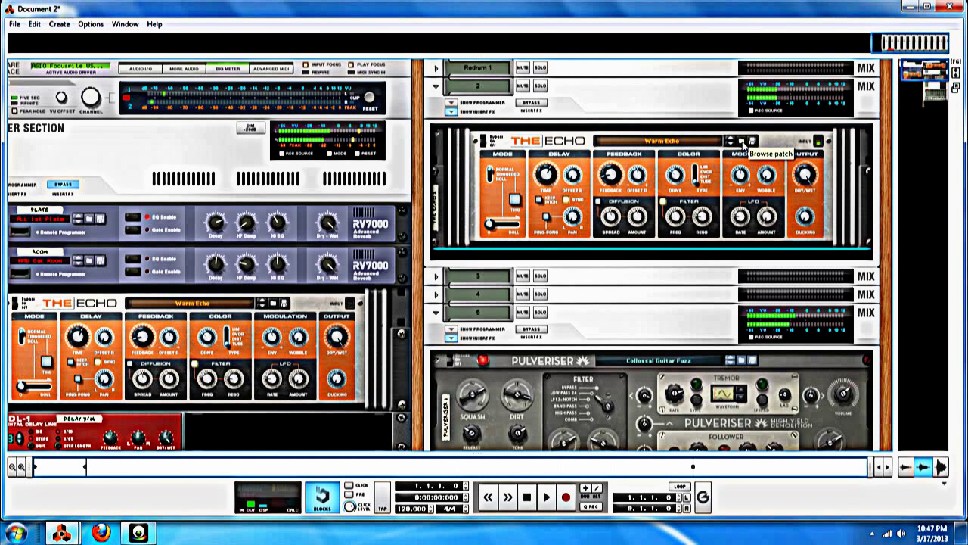
Audition The Echo's patches from Dreamy Taped Voice to Space Reverb and confirm the selection
{"action": "left_click", "coordinate": [741, 142]}
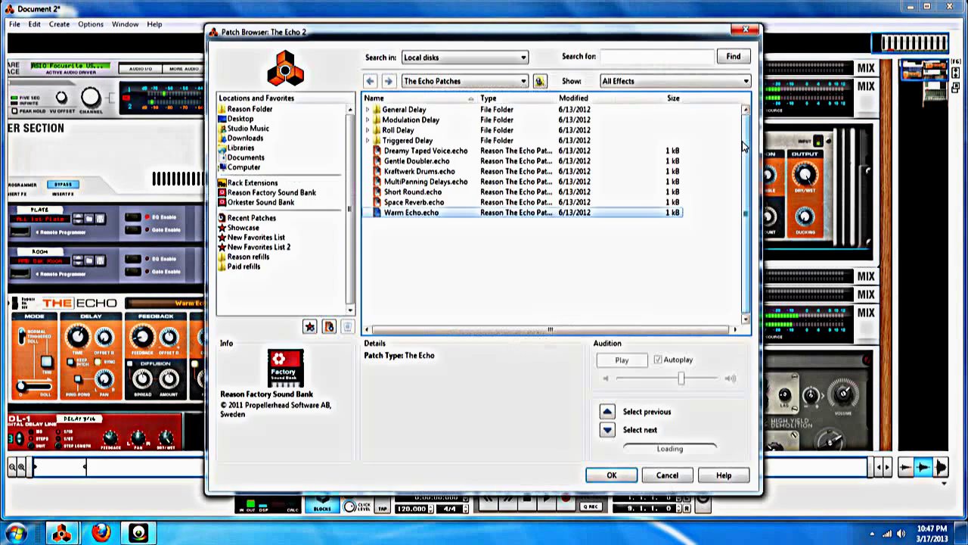
{"action": "left_click", "coordinate": [419, 151]}
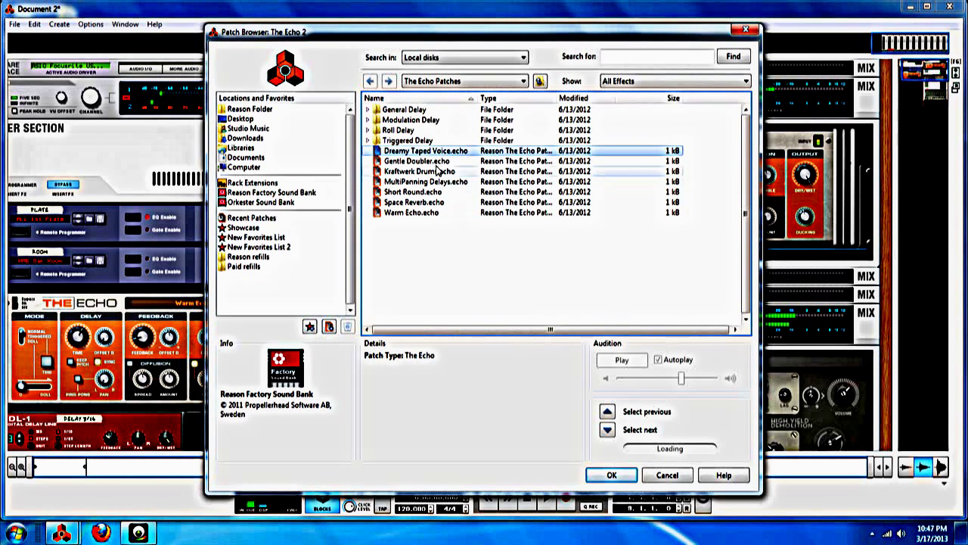
{"action": "left_click", "coordinate": [438, 168]}
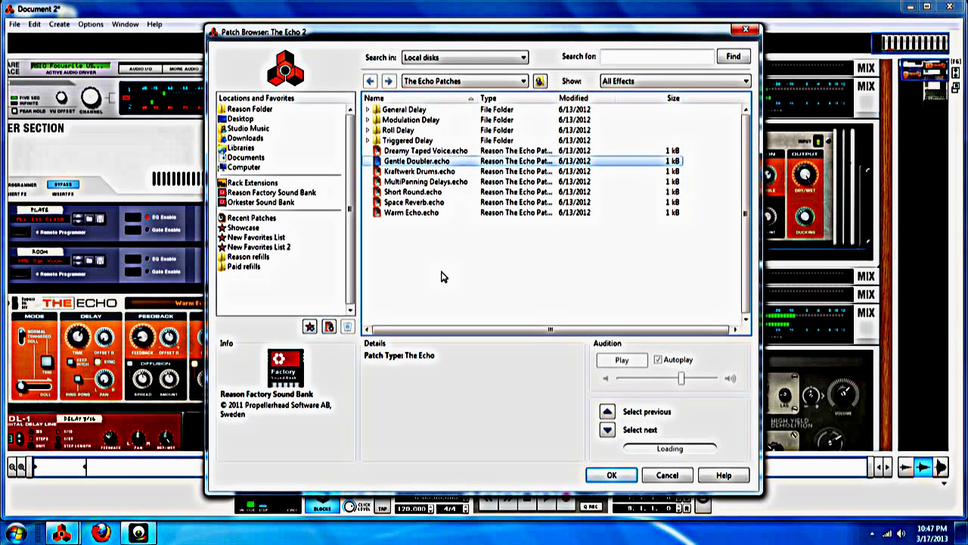
{"action": "left_click", "coordinate": [444, 171]}
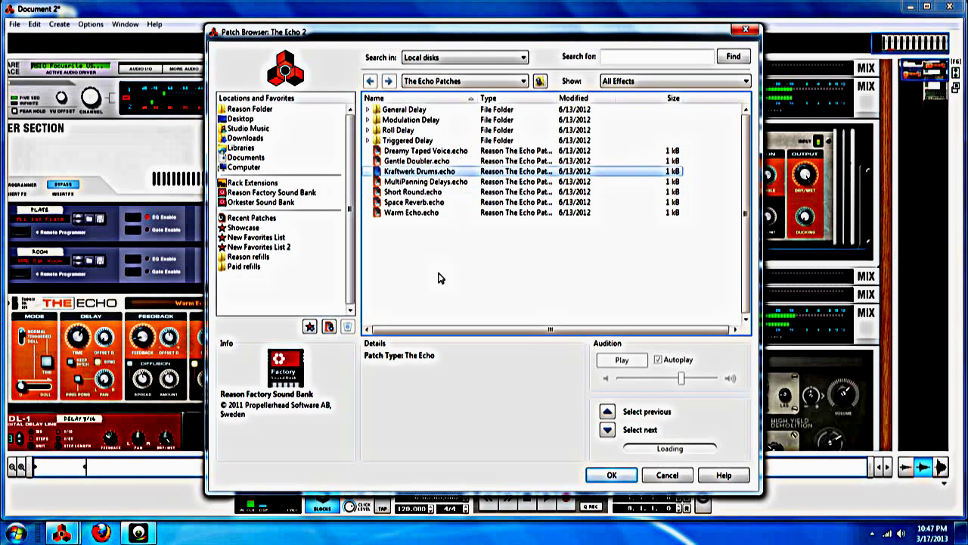
{"action": "left_click", "coordinate": [442, 182]}
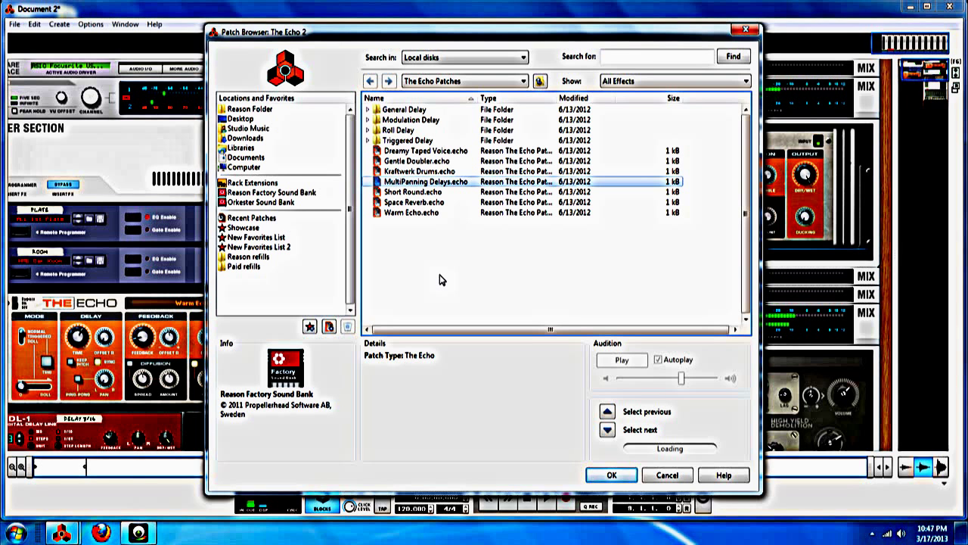
{"action": "left_click", "coordinate": [441, 193]}
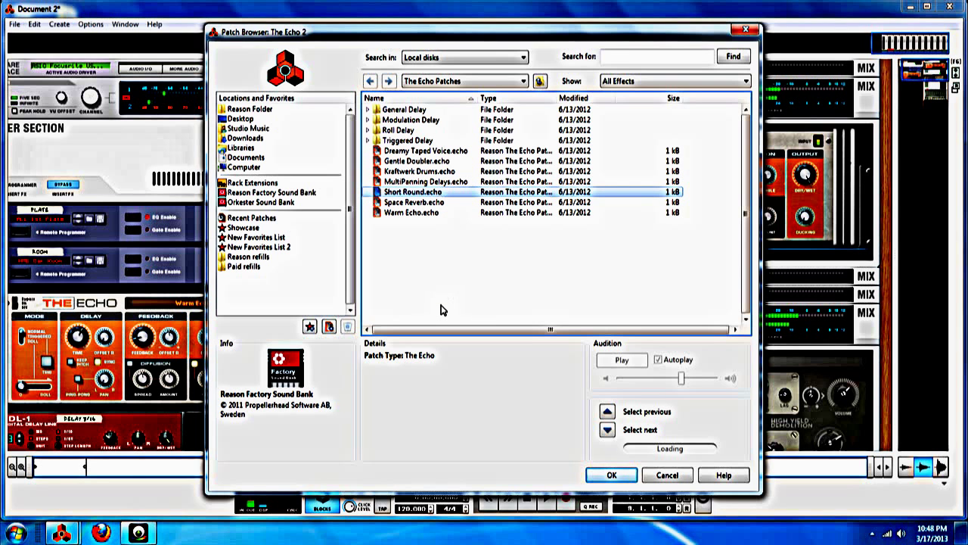
{"action": "left_click", "coordinate": [445, 202]}
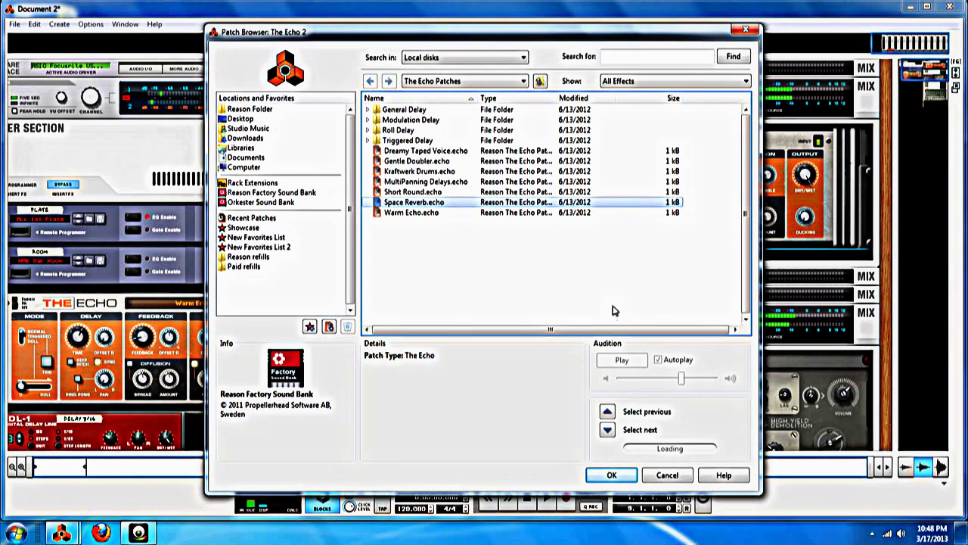
{"action": "left_click", "coordinate": [613, 475]}
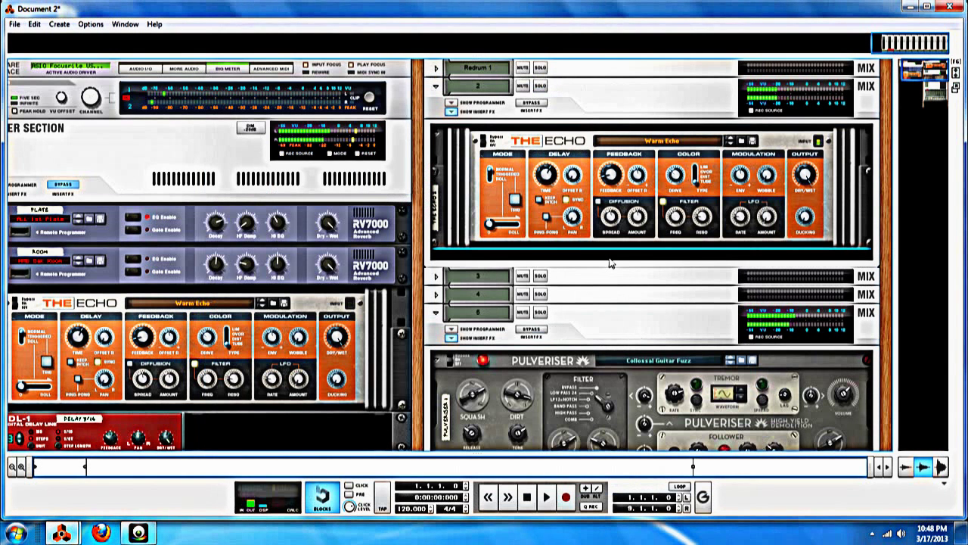
{"action": "right_click", "coordinate": [594, 175]}
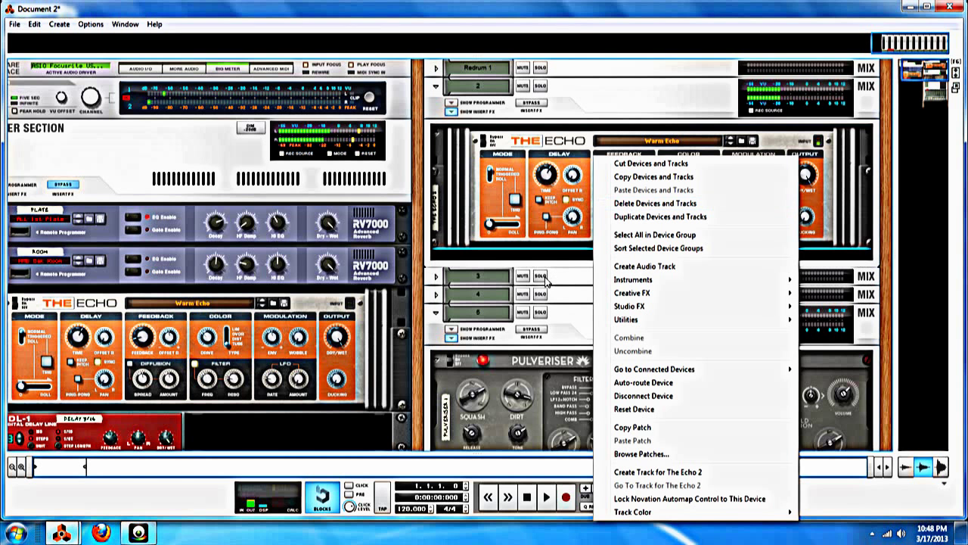
{"action": "left_click", "coordinate": [544, 250]}
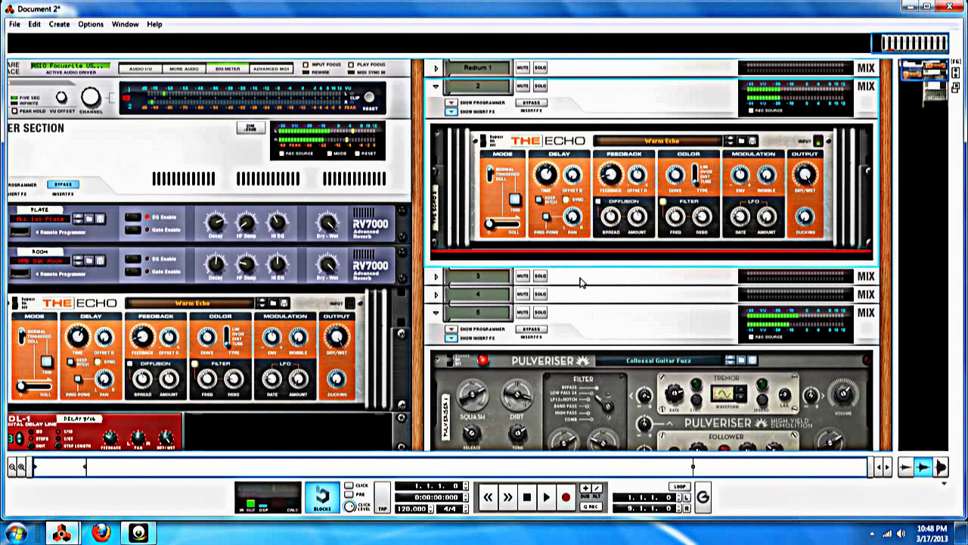
{"action": "scroll", "coordinate": [589, 280], "scroll_direction": "down", "scroll_amount": 3}
{"action": "scroll", "coordinate": [589, 280], "scroll_direction": "down", "scroll_amount": 10}
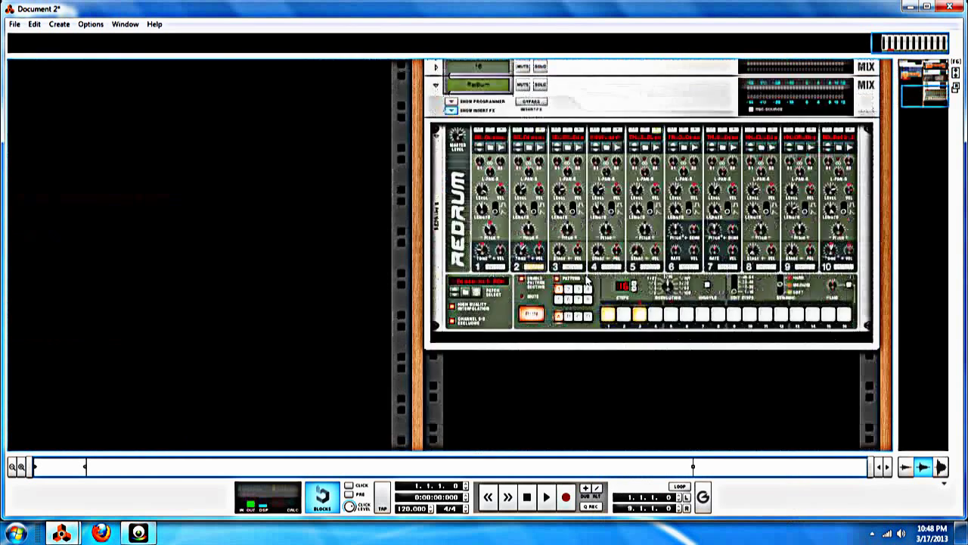
{"action": "scroll", "coordinate": [586, 281], "scroll_direction": "up", "scroll_amount": 6}
{"action": "scroll", "coordinate": [586, 281], "scroll_direction": "up", "scroll_amount": 7}
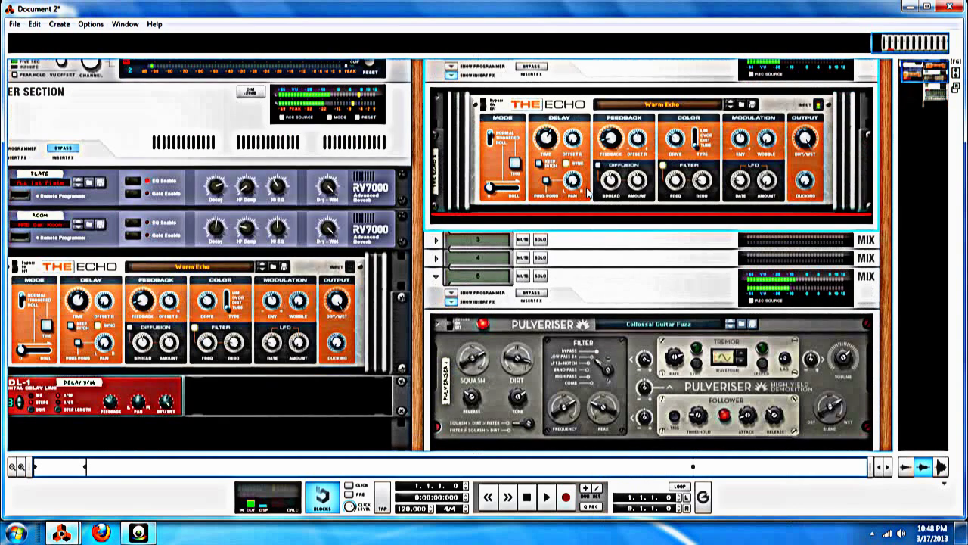
{"action": "scroll", "coordinate": [589, 193], "scroll_direction": "down", "scroll_amount": 5}
{"action": "scroll", "coordinate": [589, 193], "scroll_direction": "down", "scroll_amount": 6}
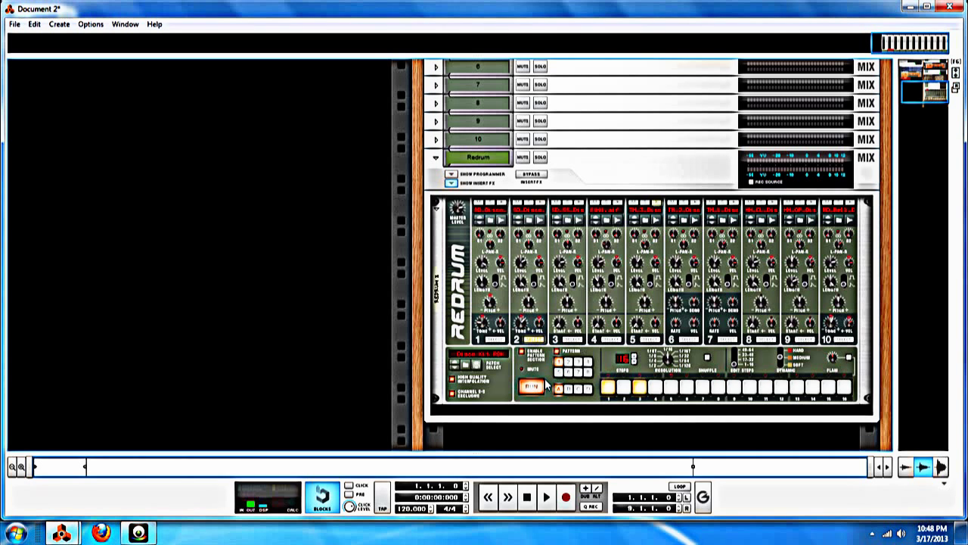
Copy the Redrum pattern to its sequencer track and enlarge the song sequencer below the rack
{"action": "right_click", "coordinate": [505, 384]}
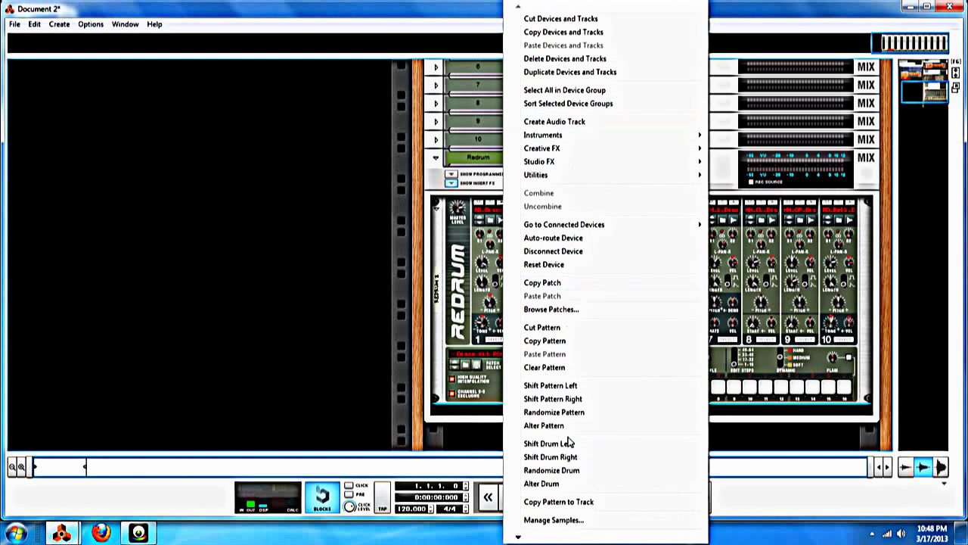
{"action": "left_click", "coordinate": [556, 503]}
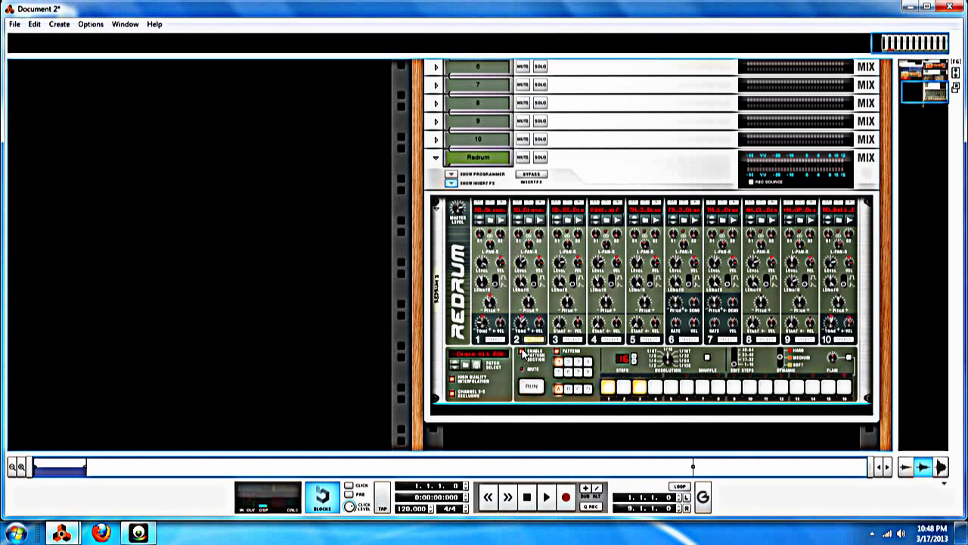
{"action": "scroll", "coordinate": [543, 392], "scroll_direction": "down", "scroll_amount": 3}
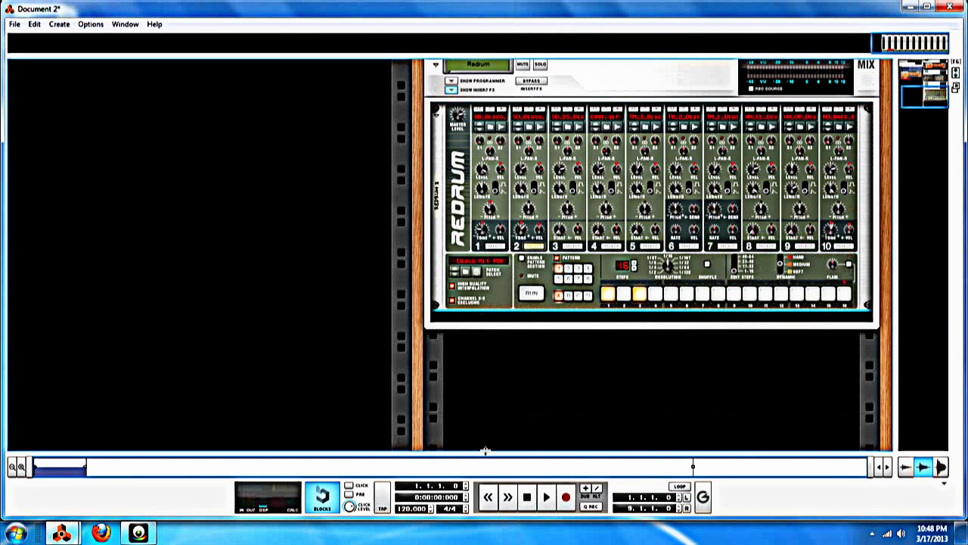
{"action": "left_click_drag", "start_coordinate": [485, 452], "coordinate": [484, 214]}
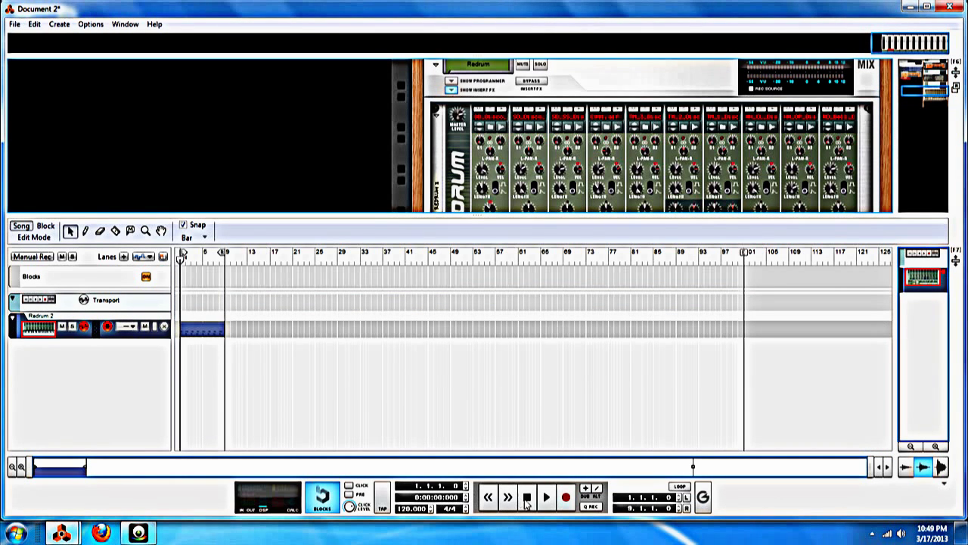
Enable loop mode and play the song through the copied Redrum clip
{"action": "left_click", "coordinate": [680, 486]}
{"action": "left_click", "coordinate": [546, 497]}
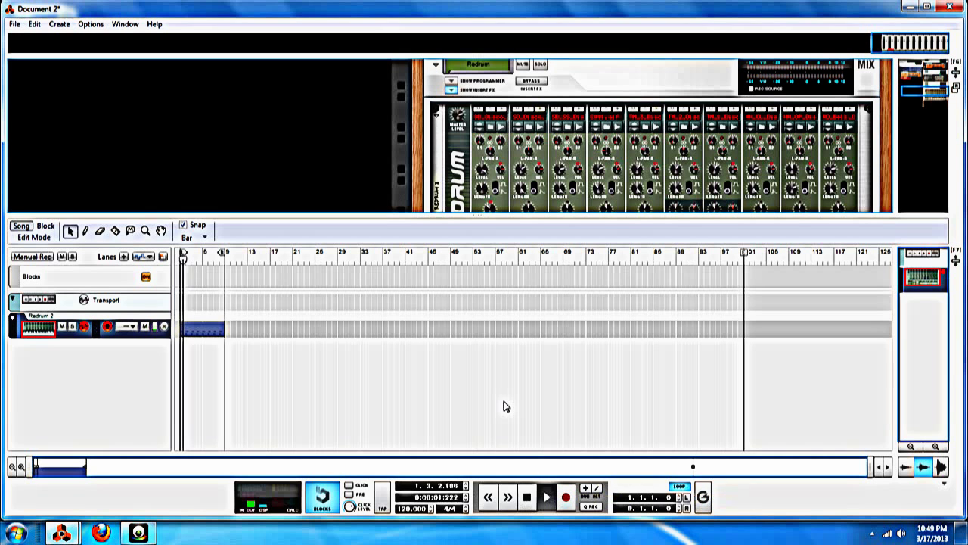